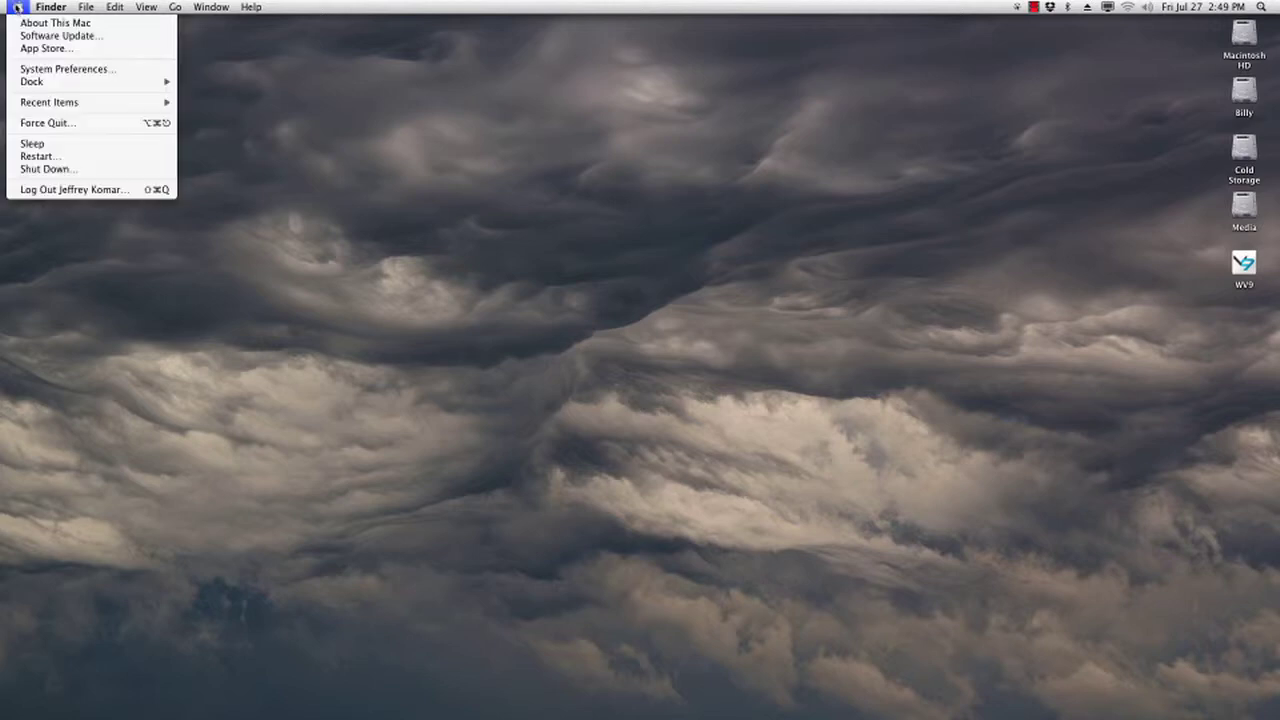
- In the Energy Saver preferences, set computer sleep and display sleep to Never and disable putting hard disks to sleep
click(49, 68)
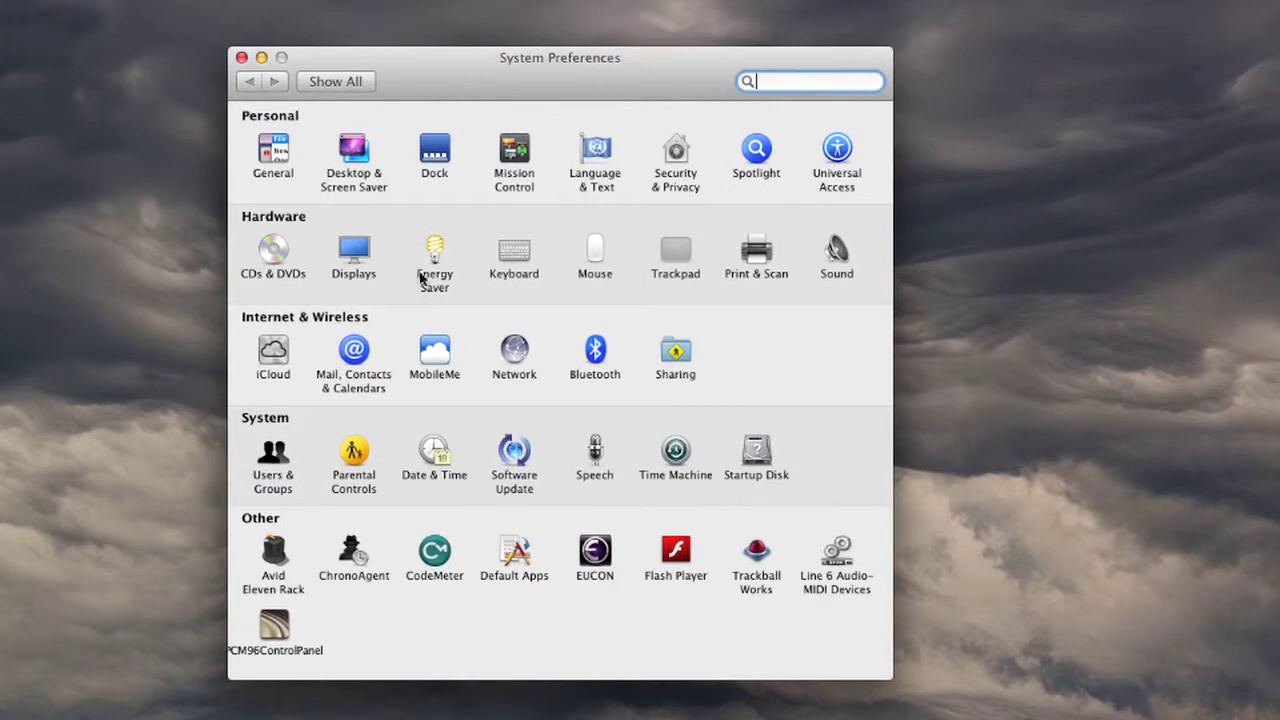
click(427, 262)
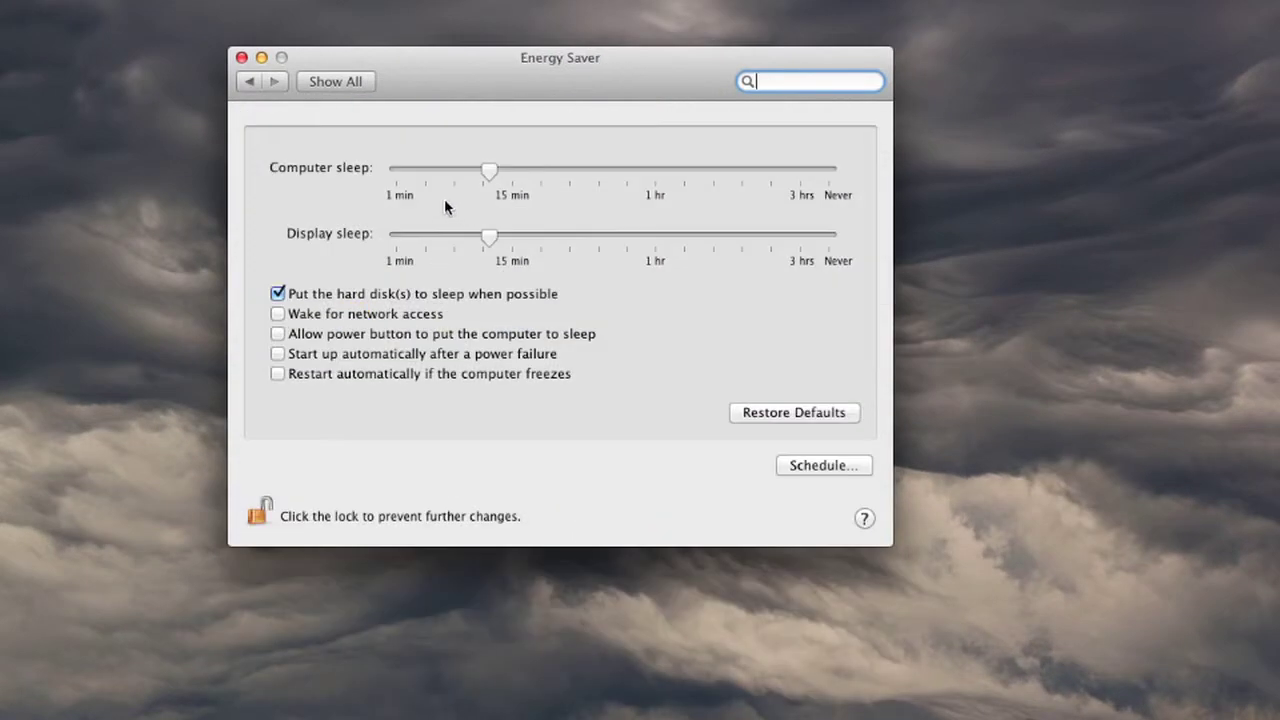
drag(499, 168, 829, 172)
drag(489, 238, 866, 240)
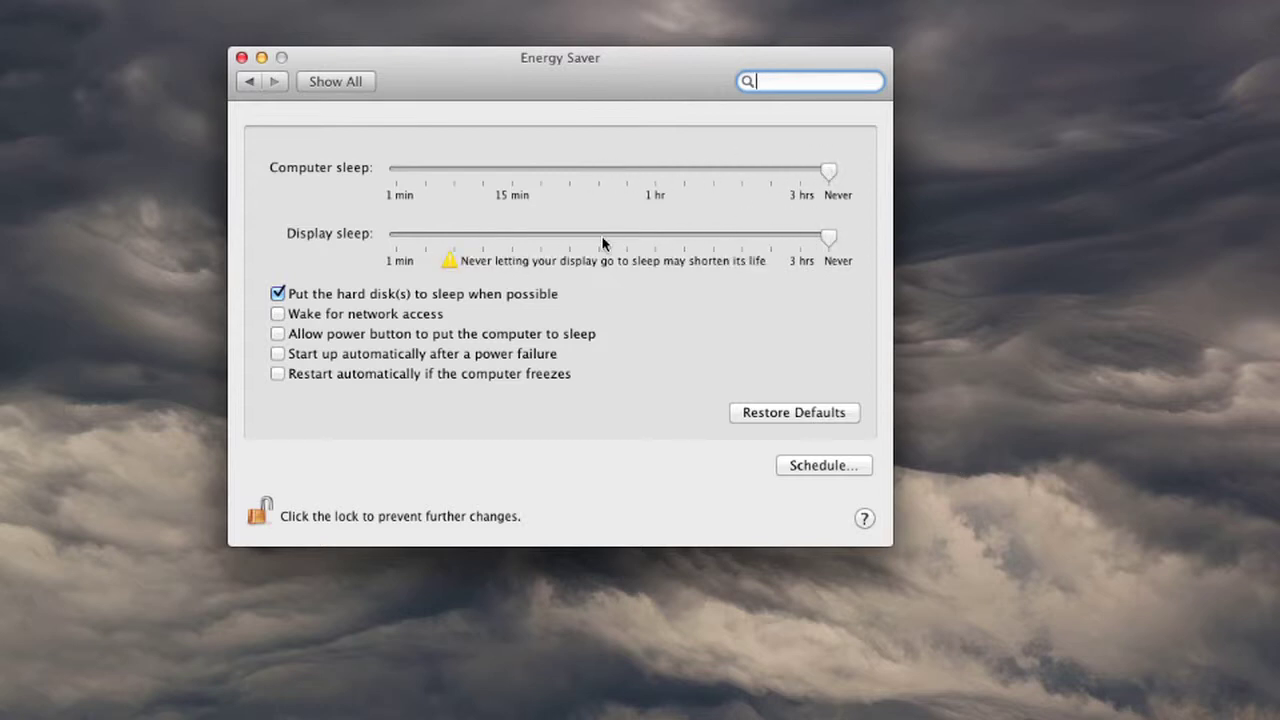
click(279, 294)
click(357, 81)
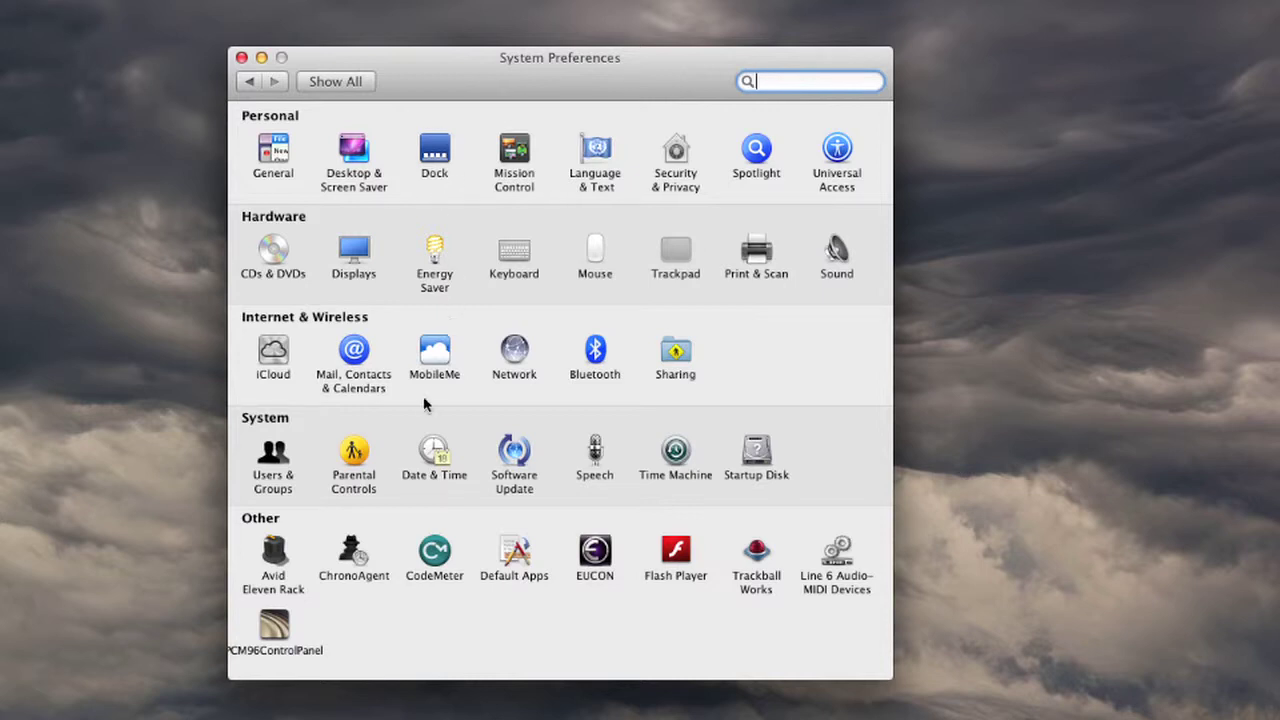
- Check the scheduled update settings in the Software Update preferences
click(518, 459)
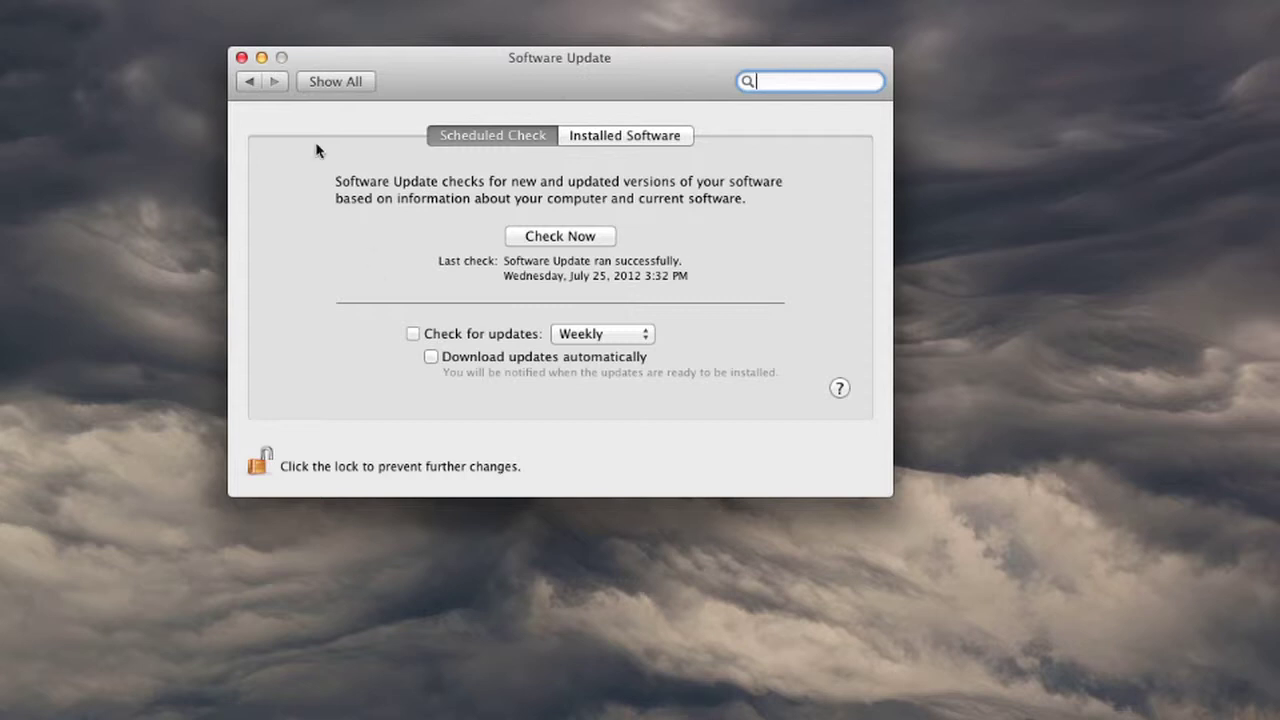
click(332, 81)
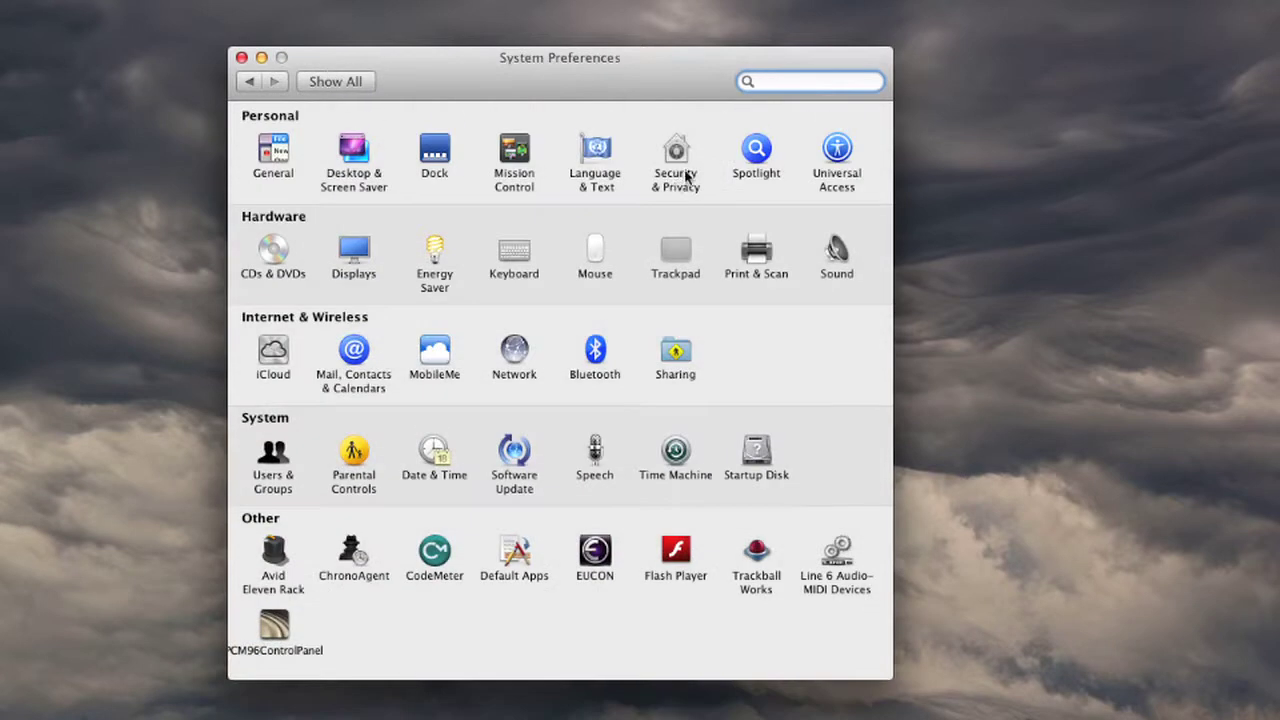
- Exclude the Billy, Cold Storage, Macintosh HD and Media drives from Spotlight searches in its privacy settings
click(768, 158)
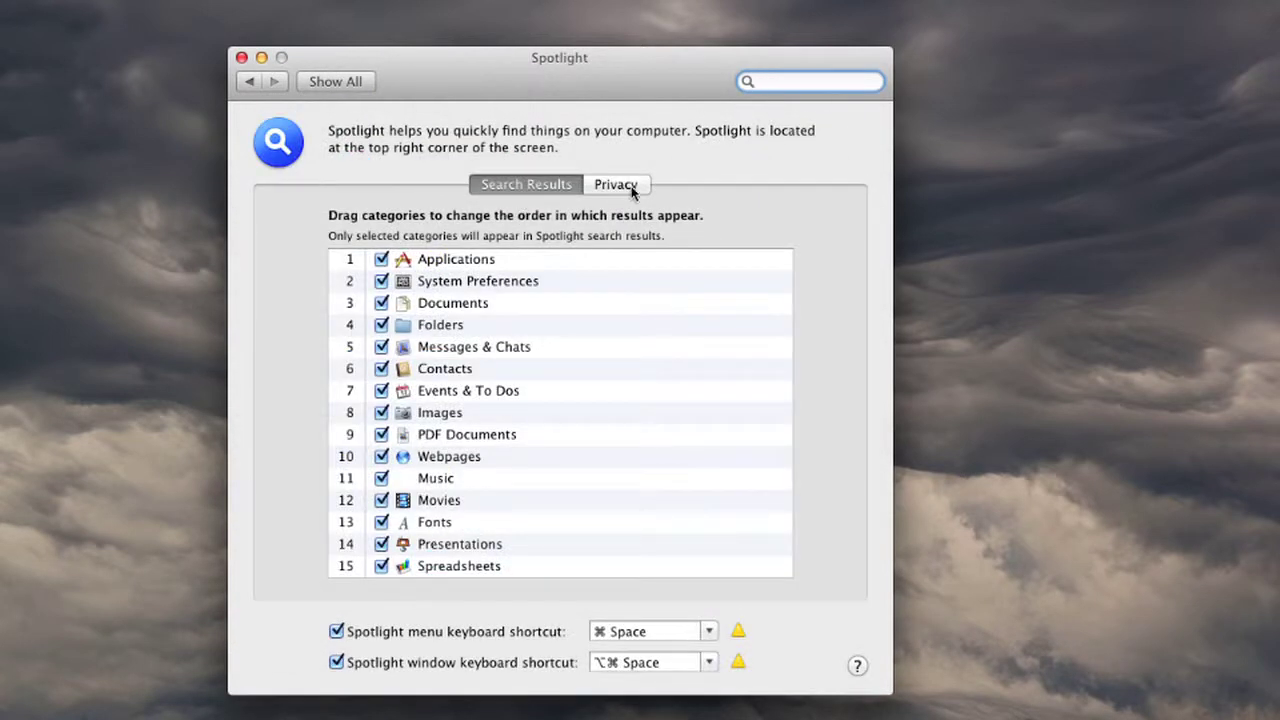
click(620, 186)
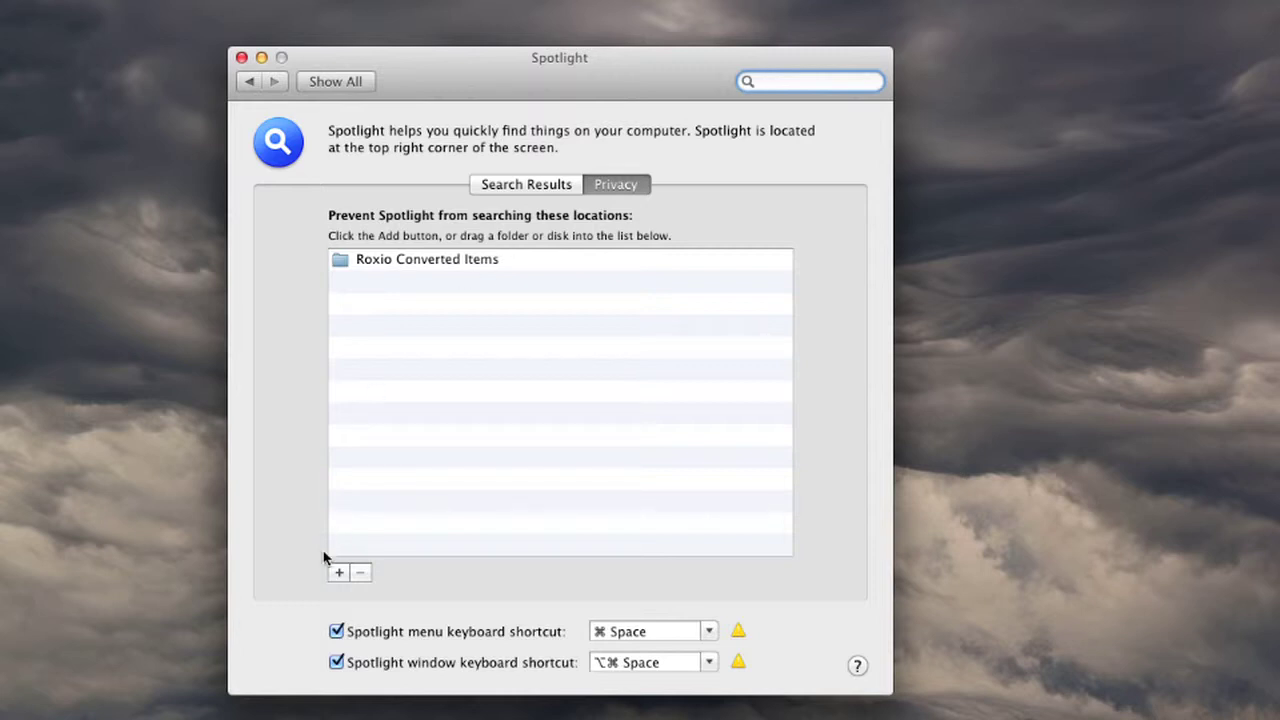
click(338, 573)
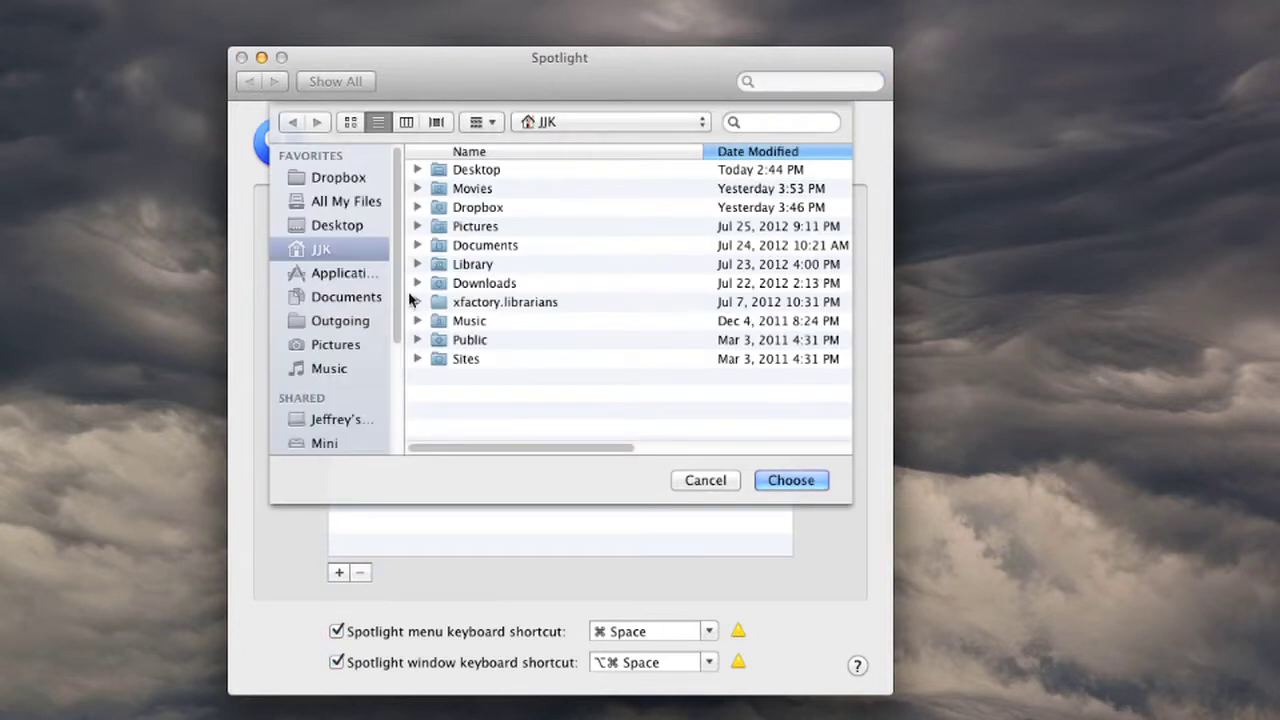
scroll(320, 370, down, 3)
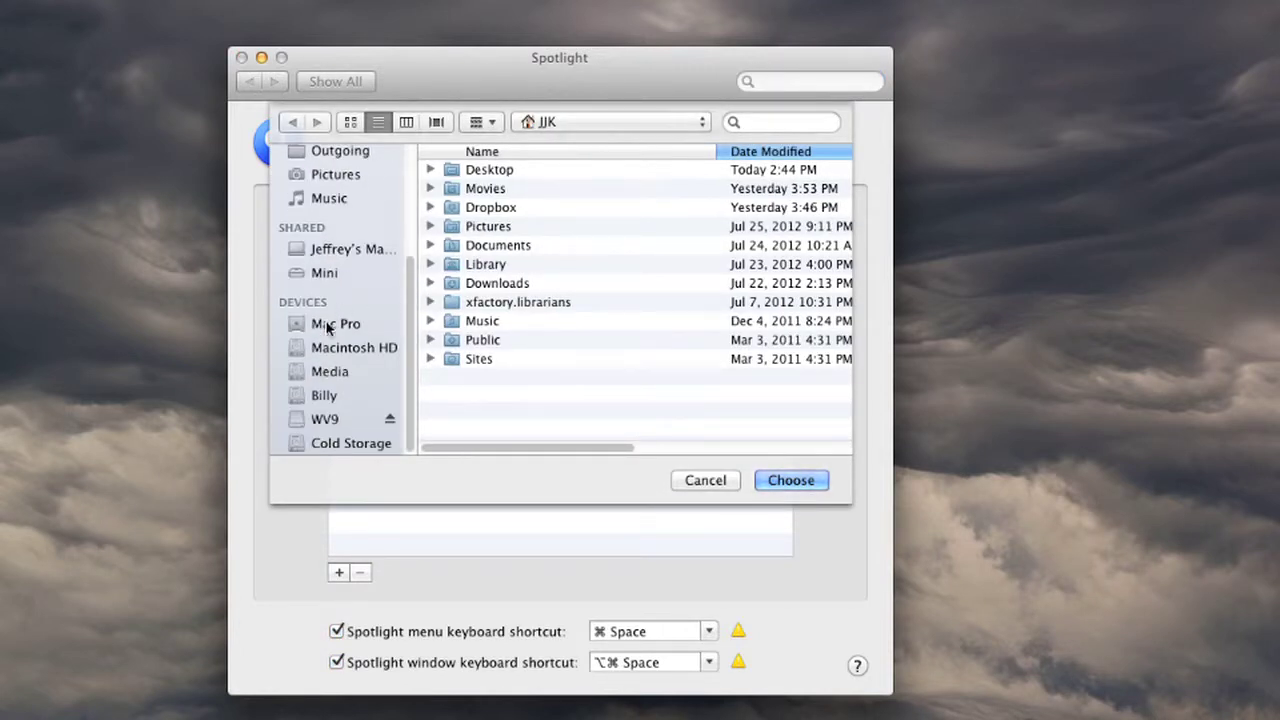
click(334, 325)
click(476, 171)
shift+click(486, 227)
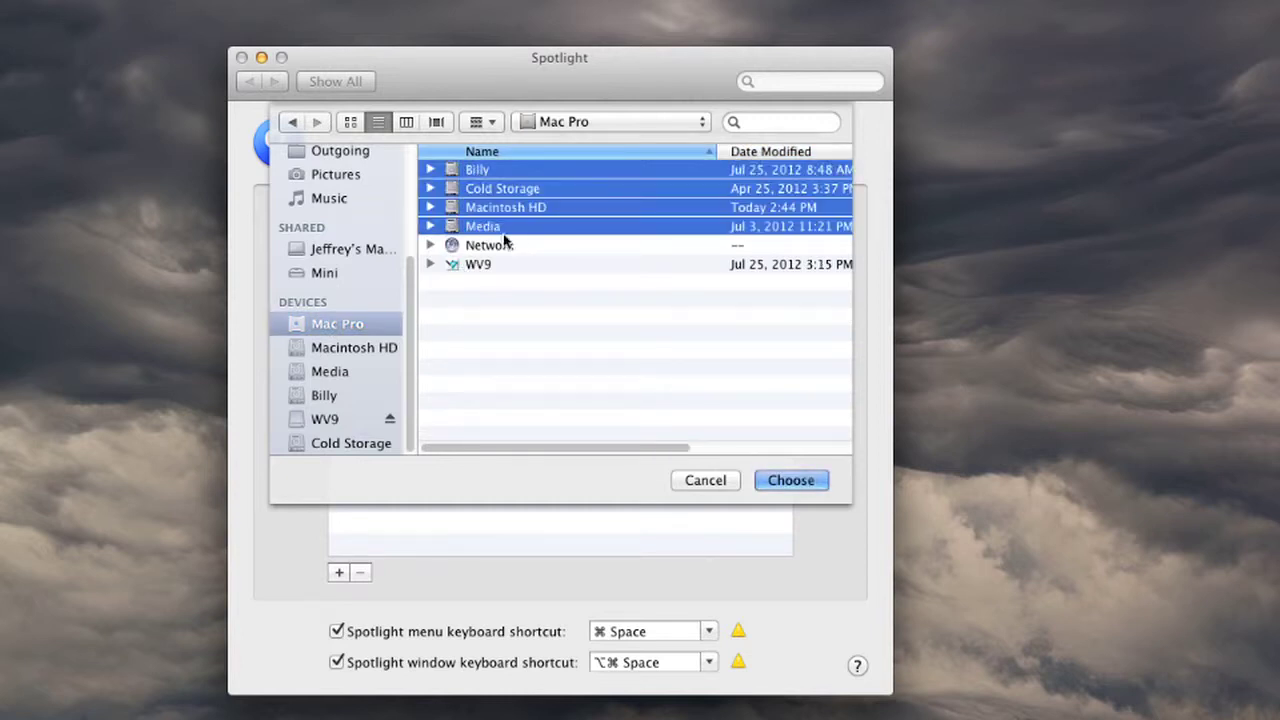
click(790, 481)
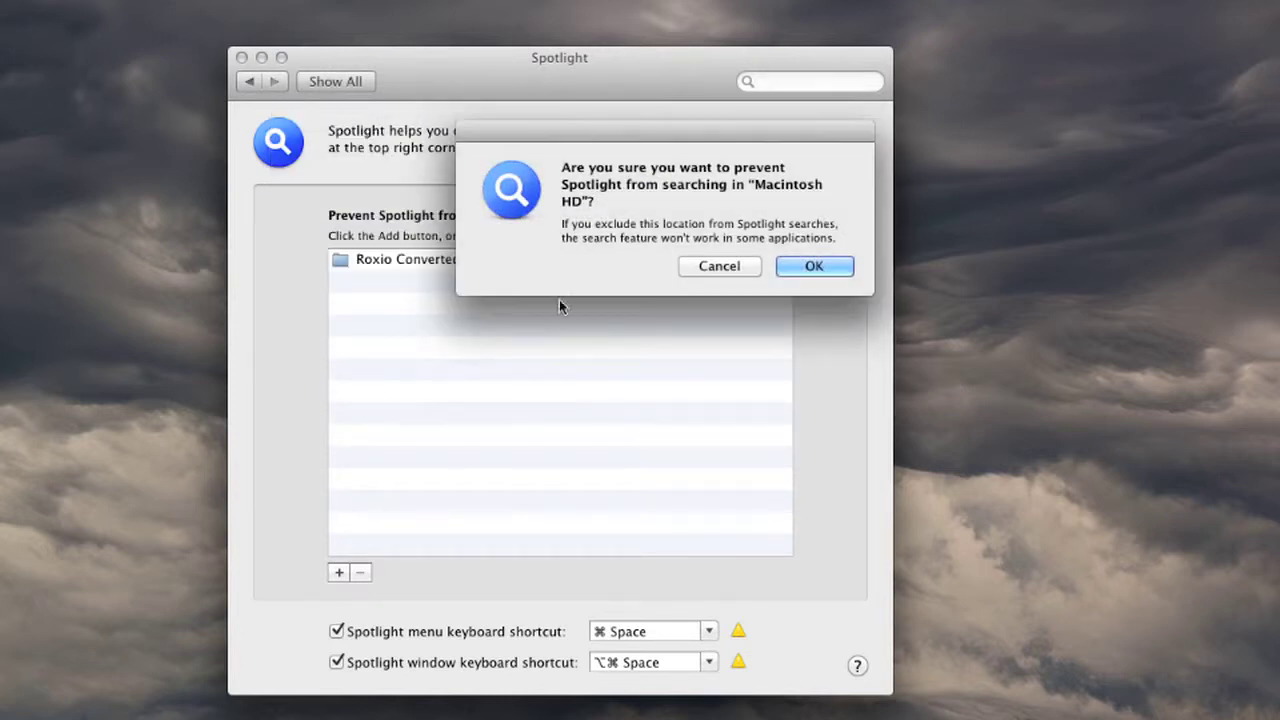
click(795, 268)
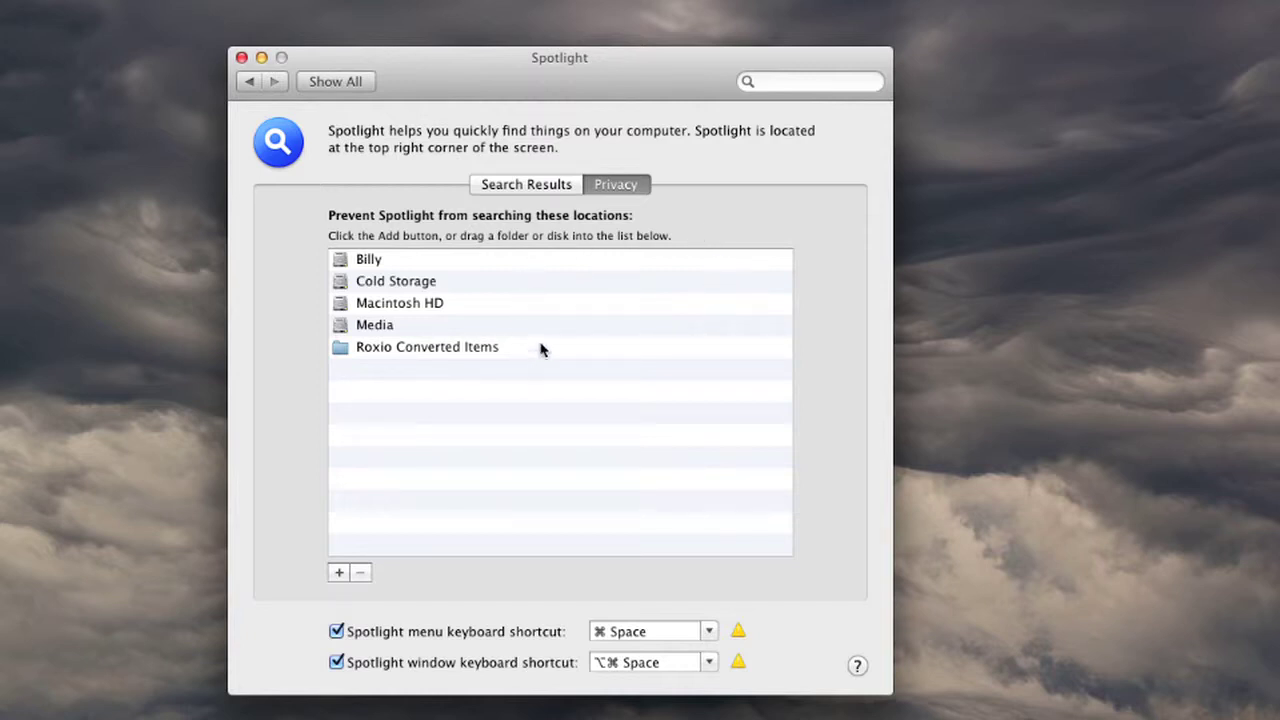
click(335, 82)
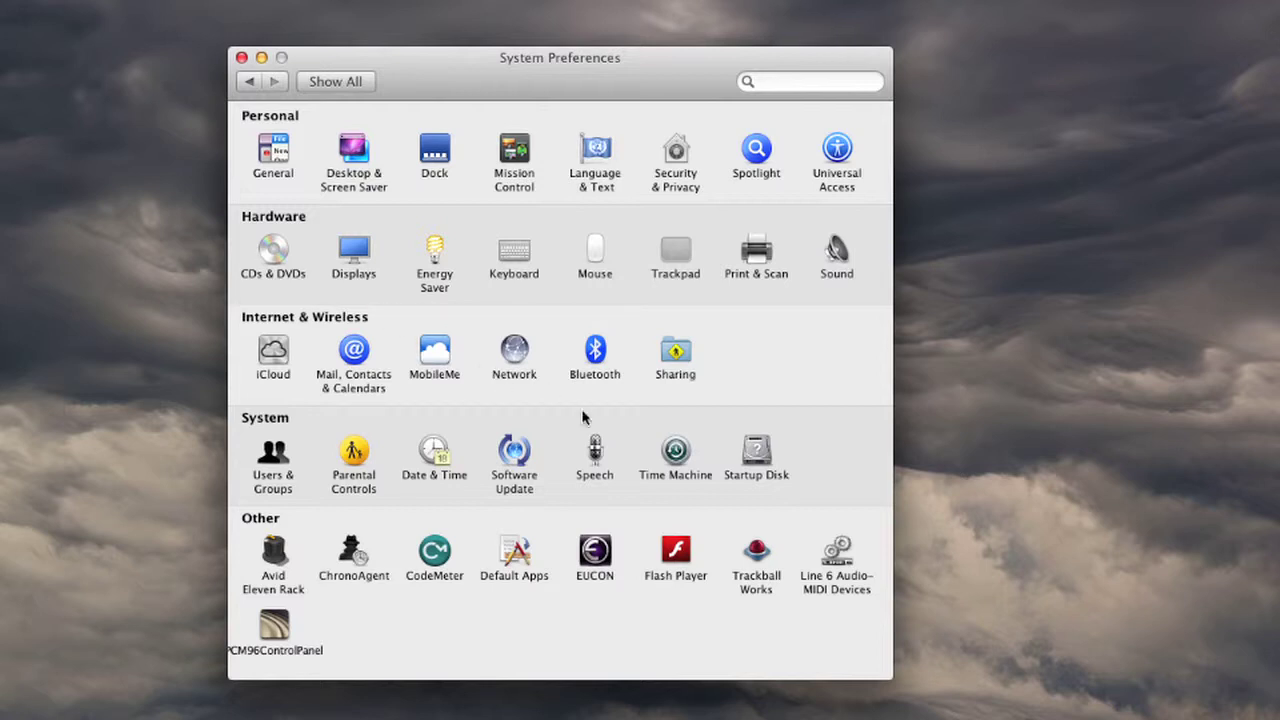
- Check the on/off setting in the Time Machine preferences
click(677, 452)
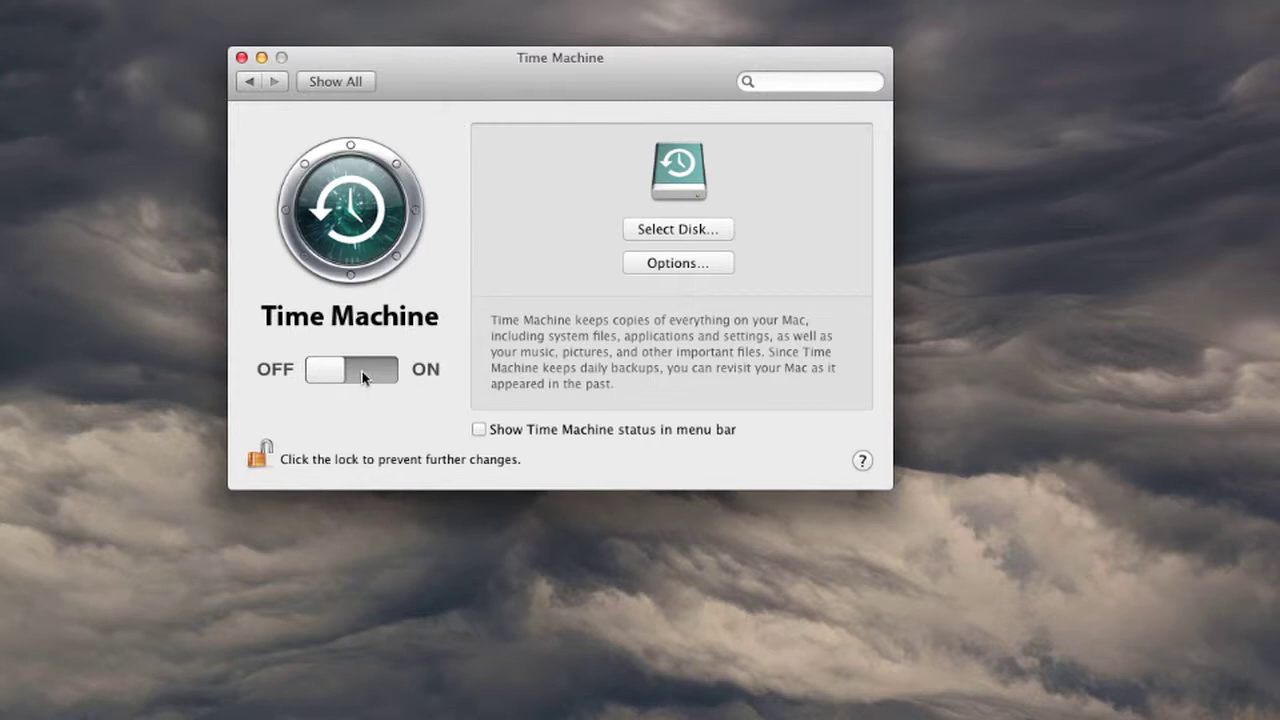
click(340, 83)
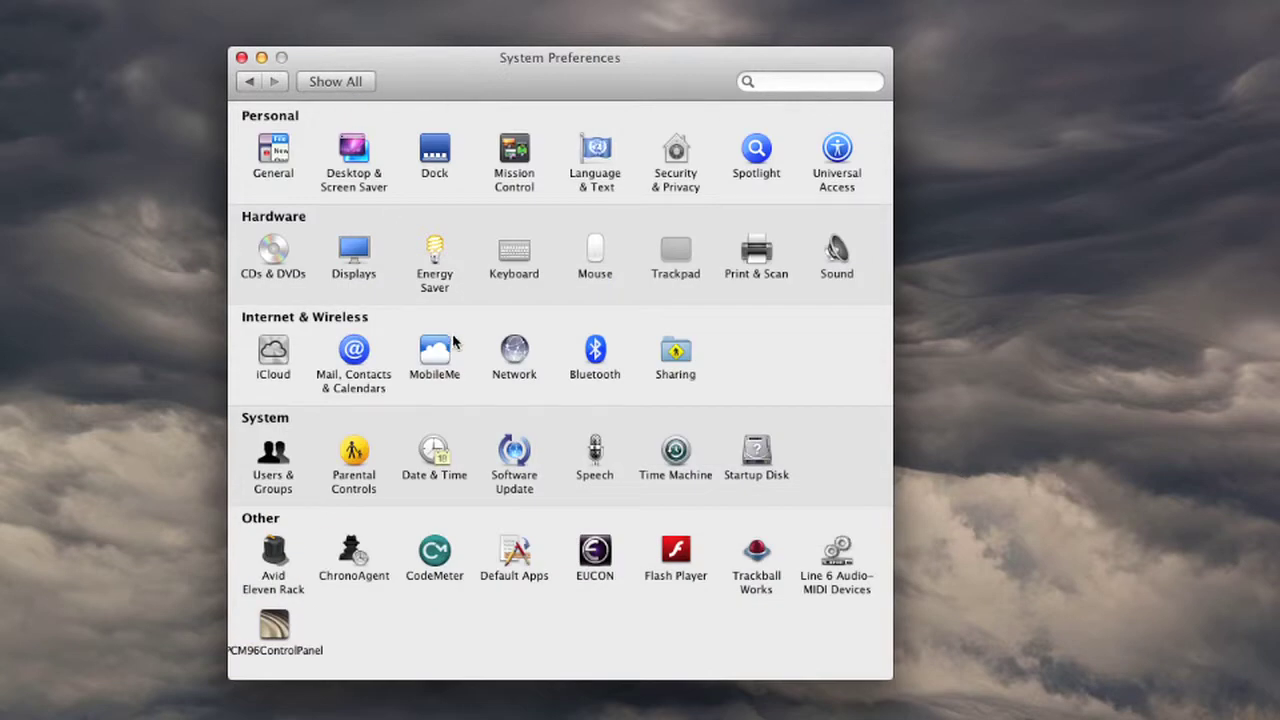
- Set the screen saver start time to Never in the Desktop & Screen Saver preferences
click(360, 152)
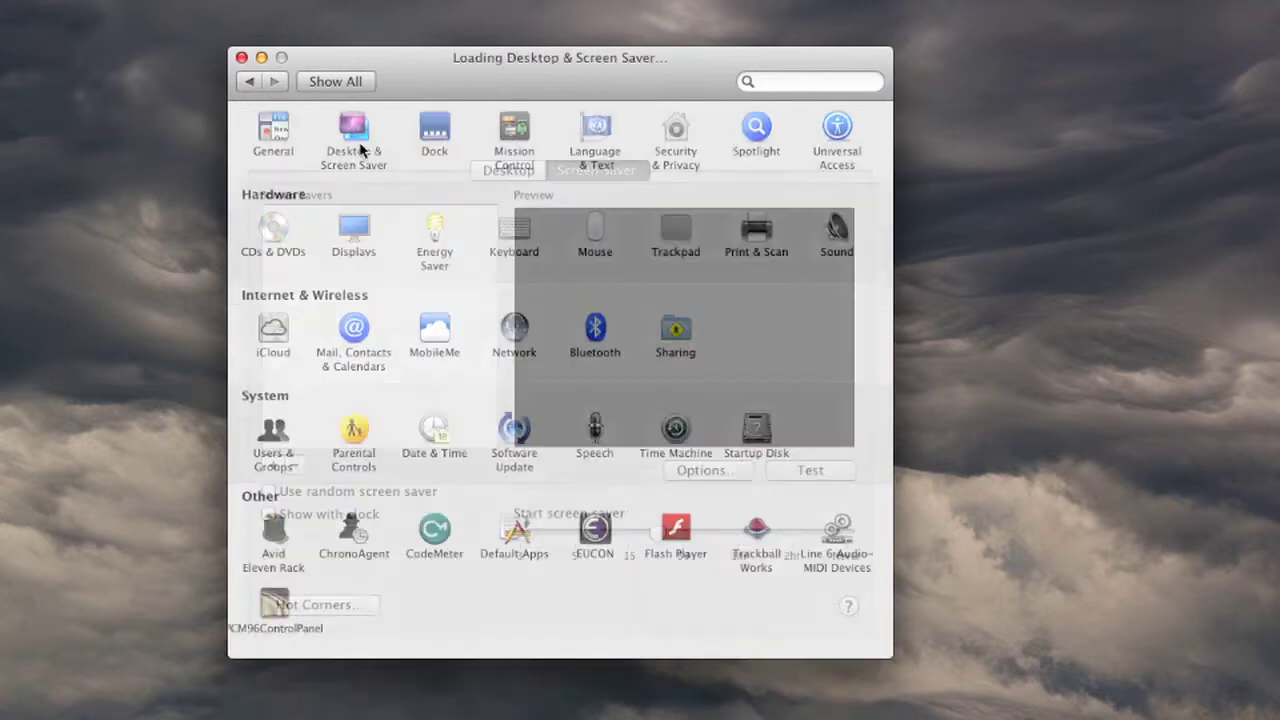
drag(660, 500, 874, 514)
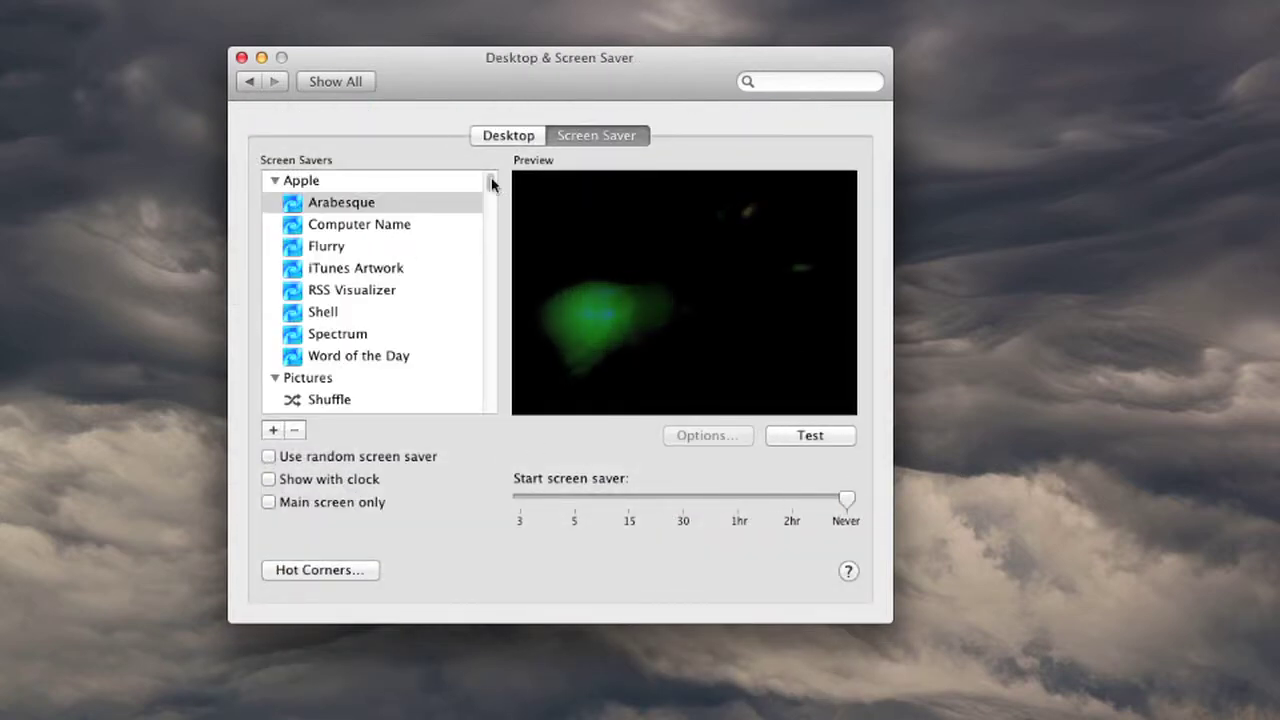
click(362, 84)
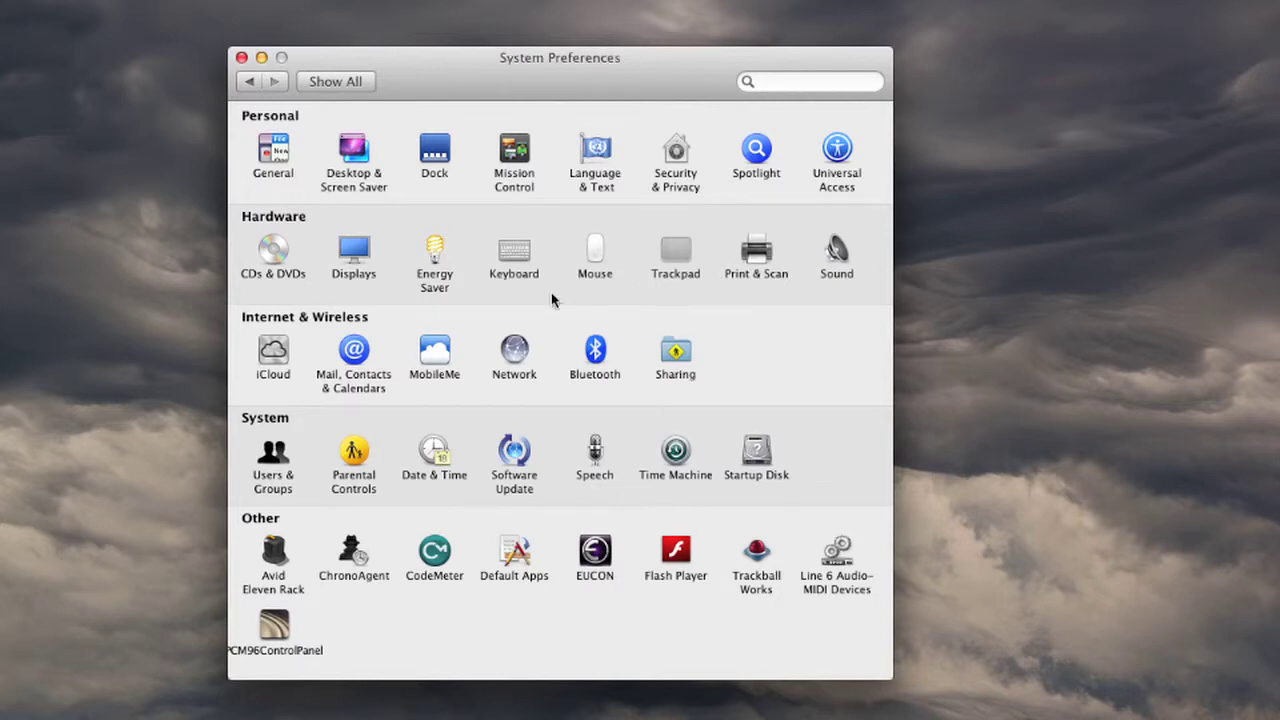
- Disable the Universal Access keyboard shortcut that turns VoiceOver on or off
click(517, 253)
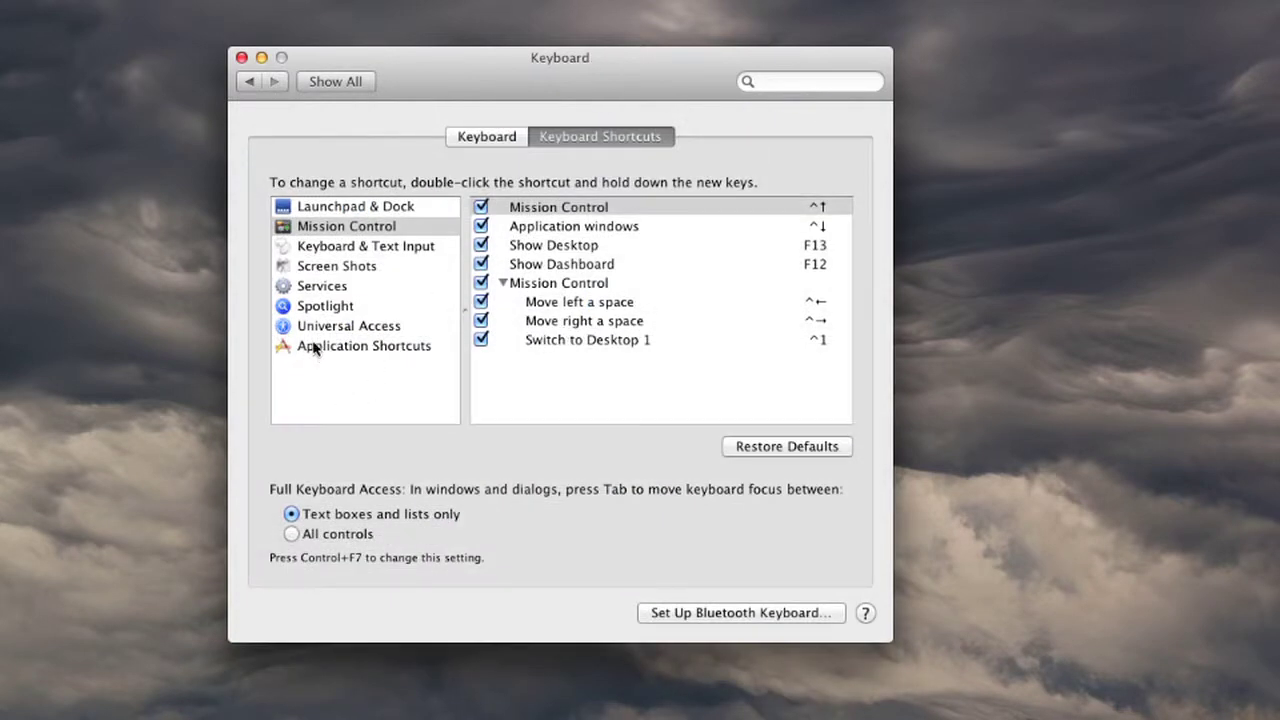
click(313, 346)
click(318, 328)
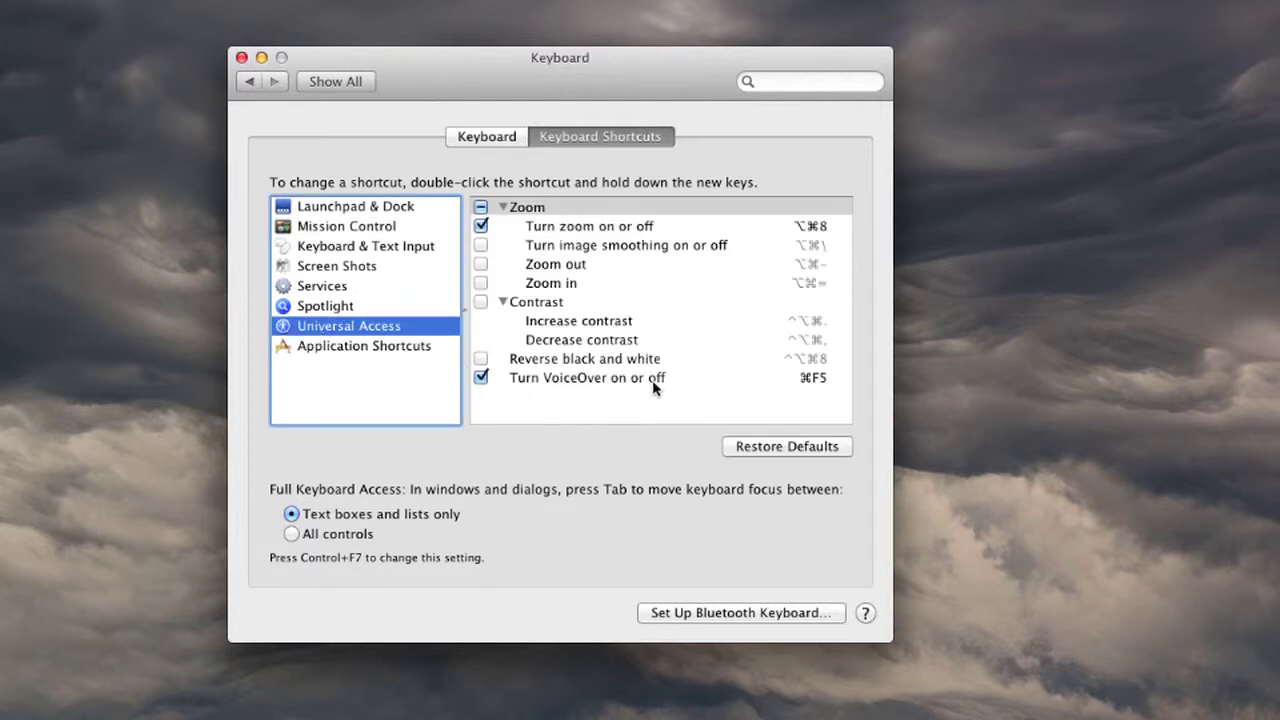
click(481, 378)
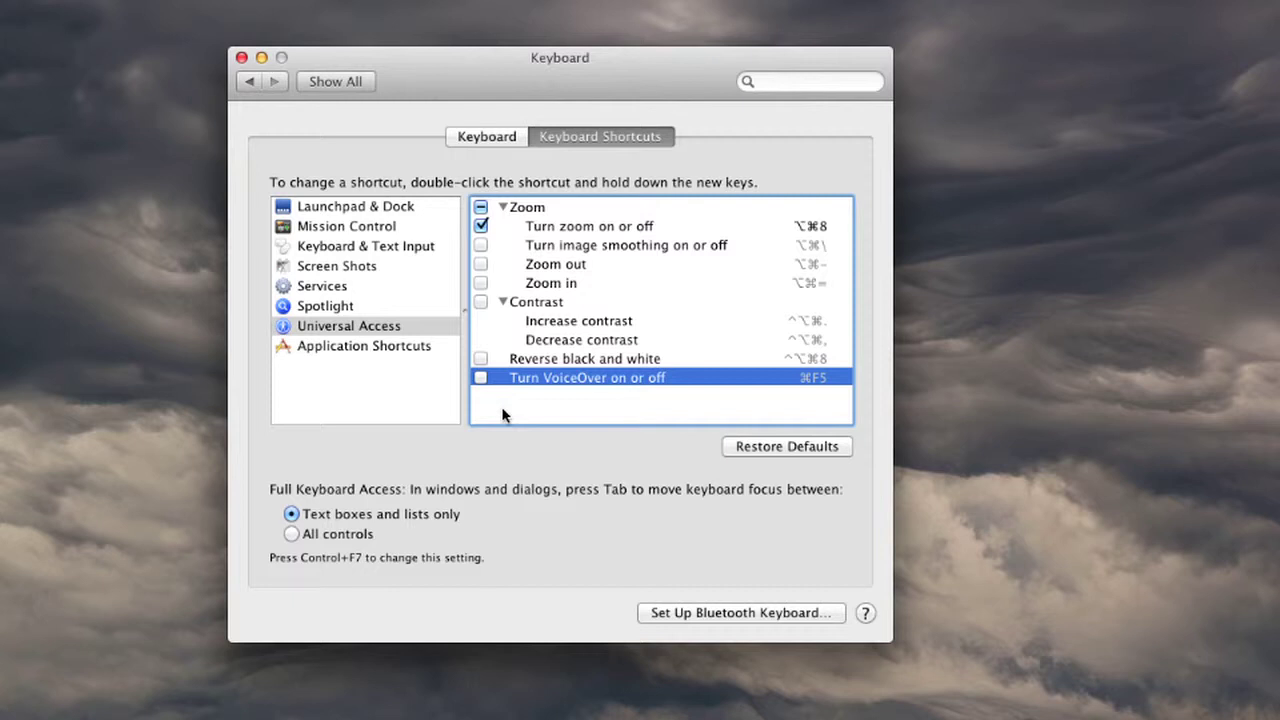
- Disable both Spotlight keyboard shortcuts, for showing the search field and showing the Spotlight window
click(328, 308)
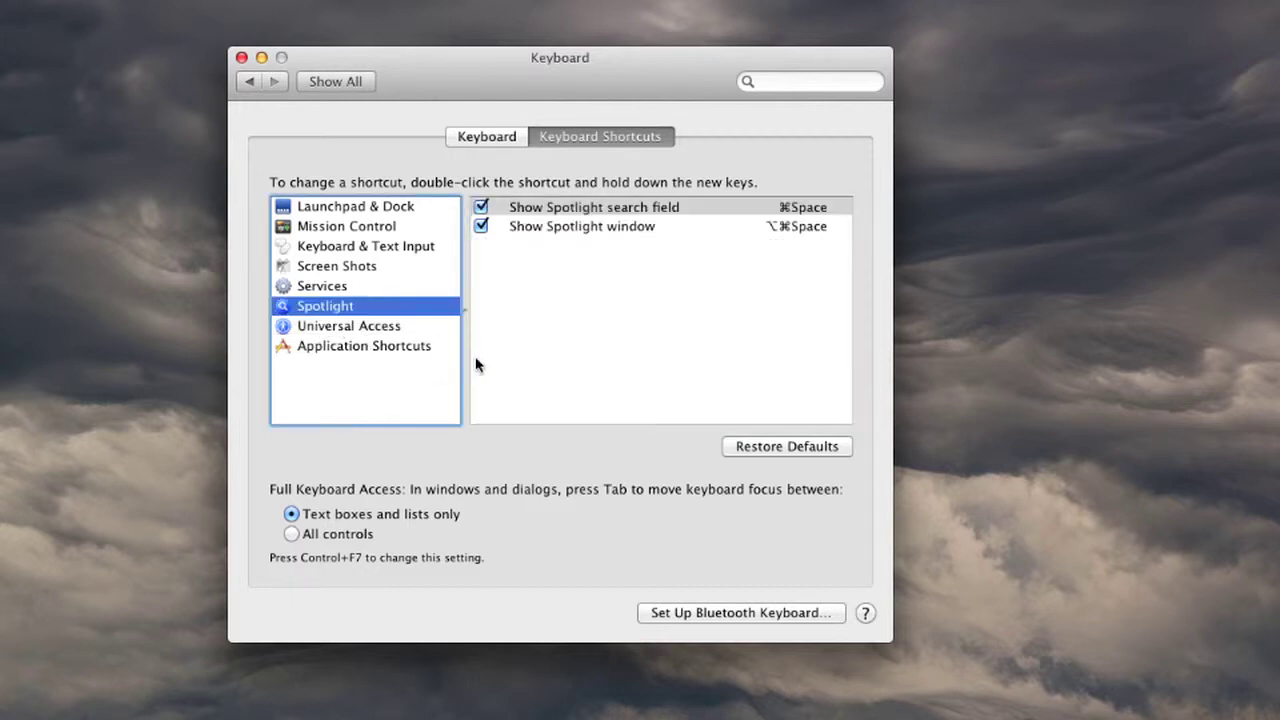
click(481, 226)
click(481, 207)
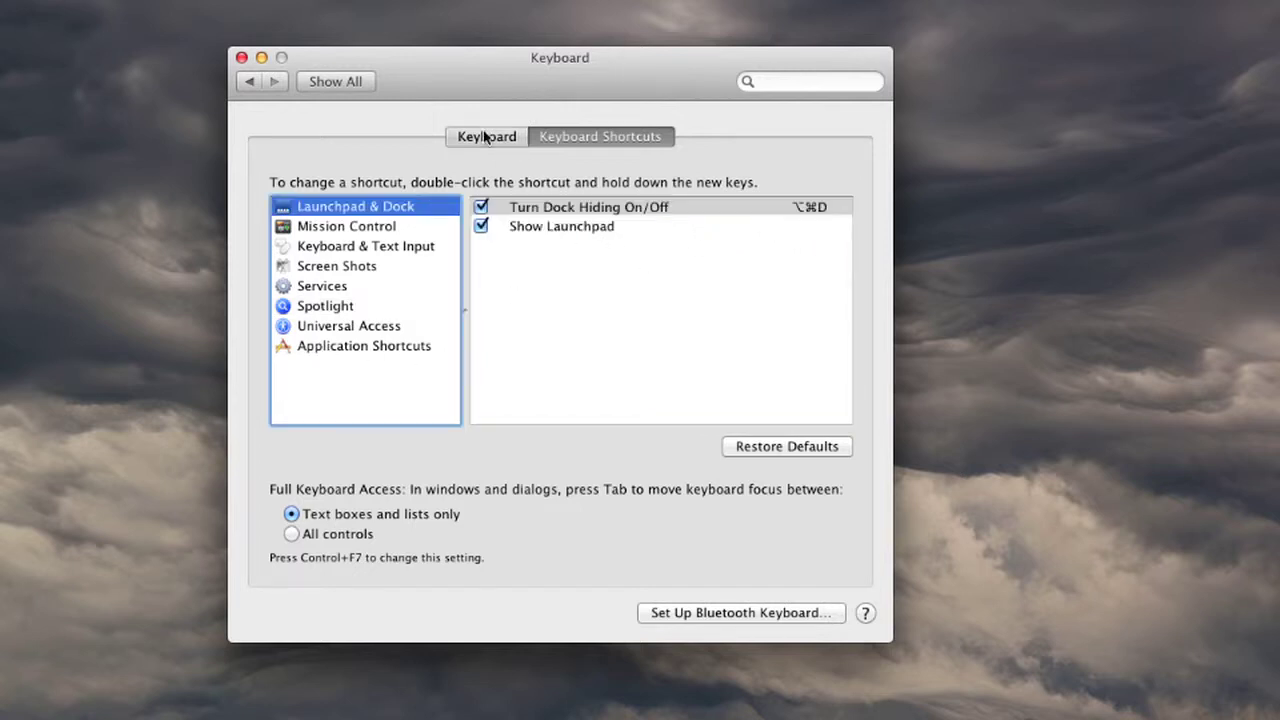
- Check the general Keyboard settings, including the use of F1, F2, etc. as standard function keys
click(486, 137)
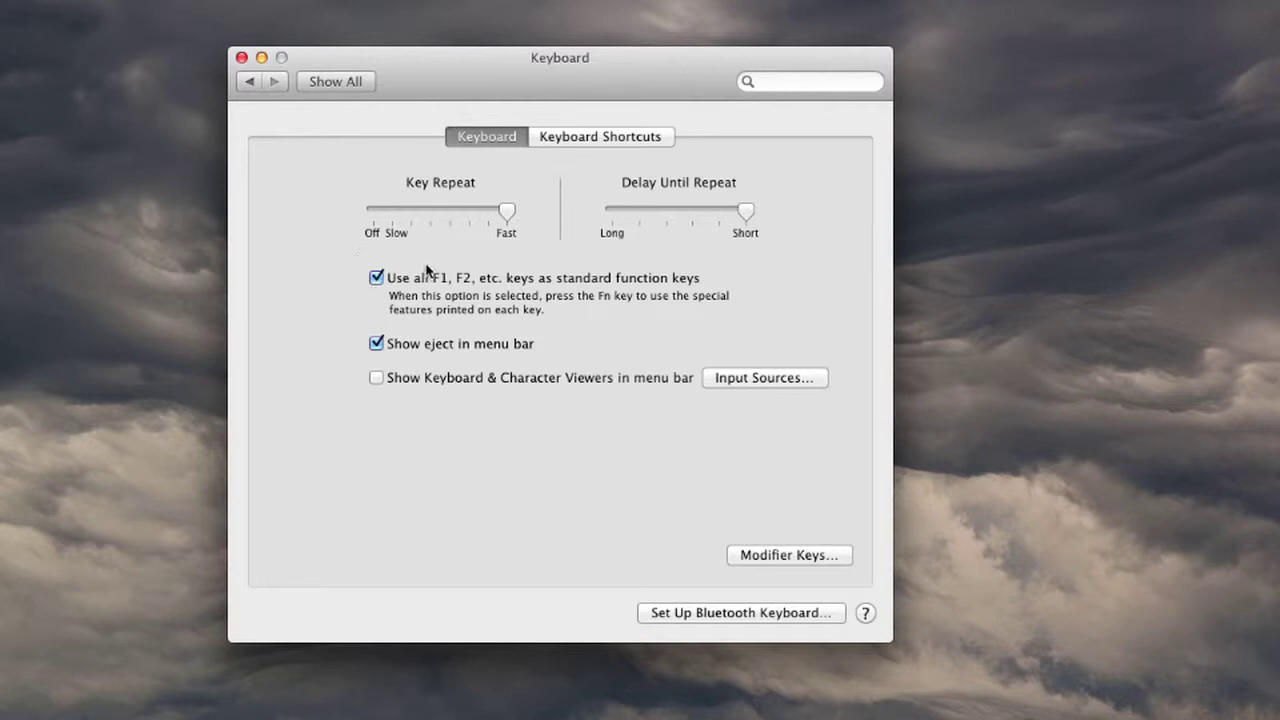
click(336, 79)
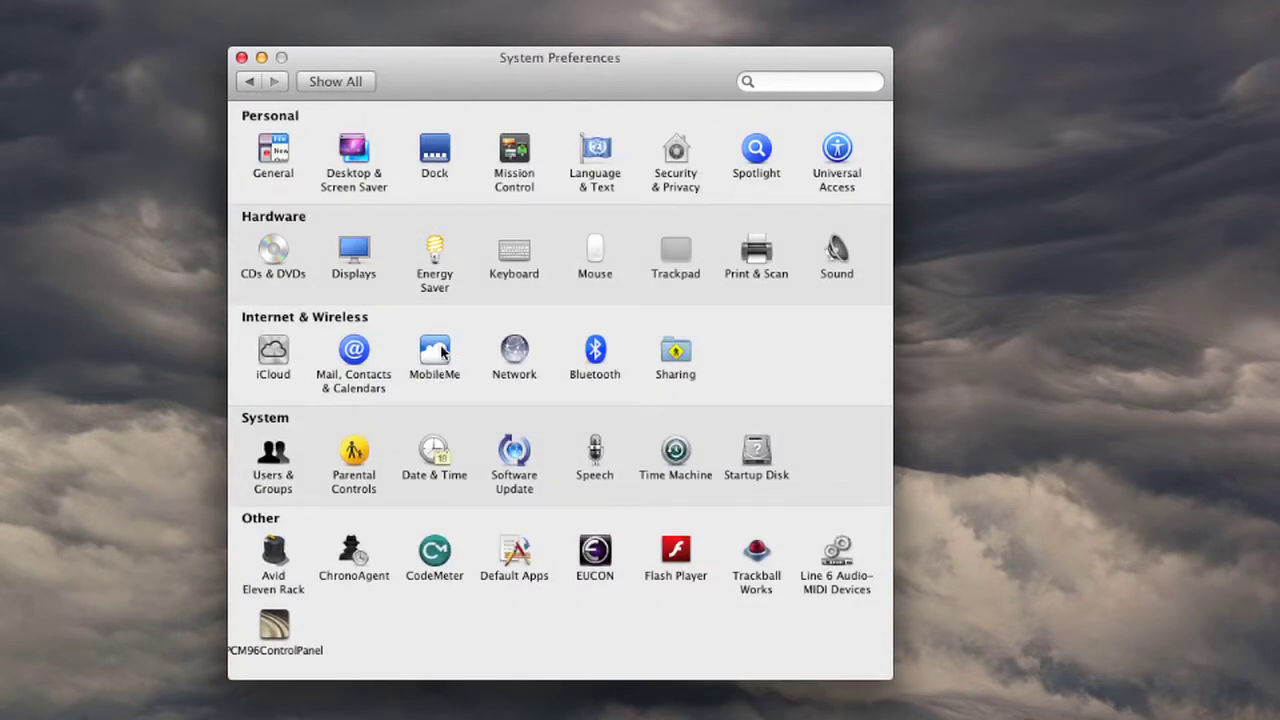
- In the Network preferences, set the FireWire connection's IPv4 configuration to Off
click(518, 372)
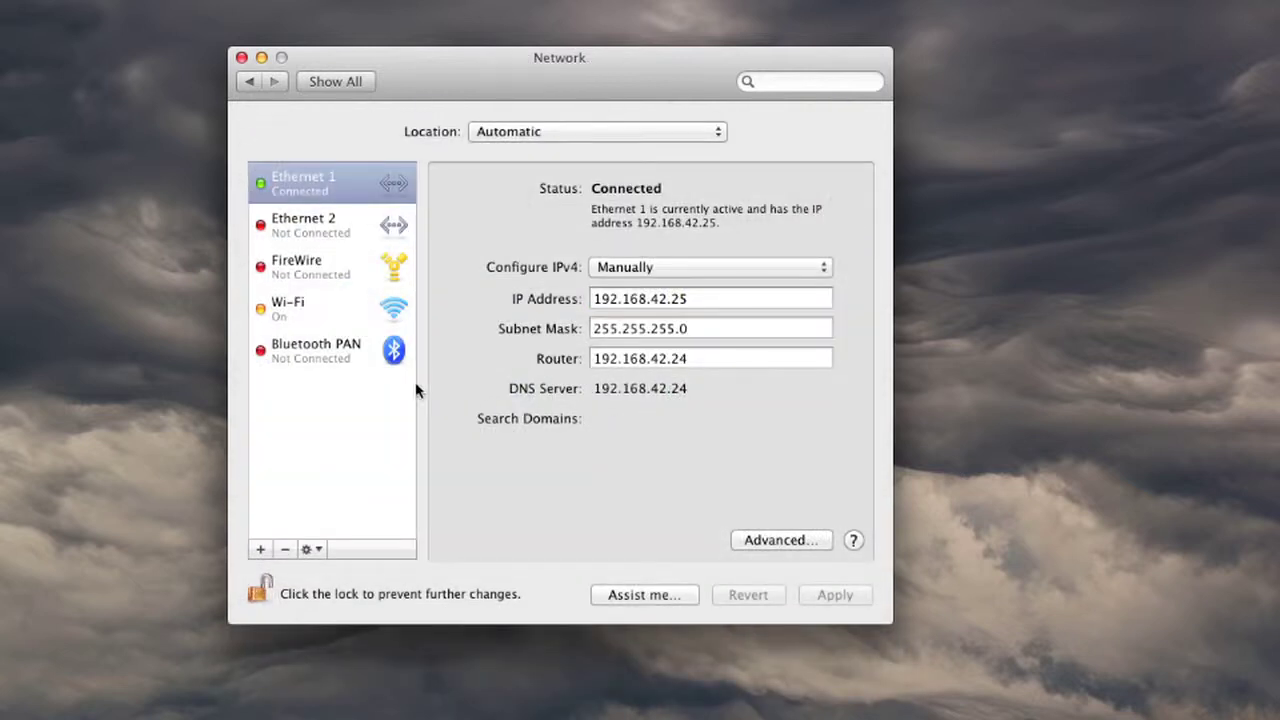
click(340, 272)
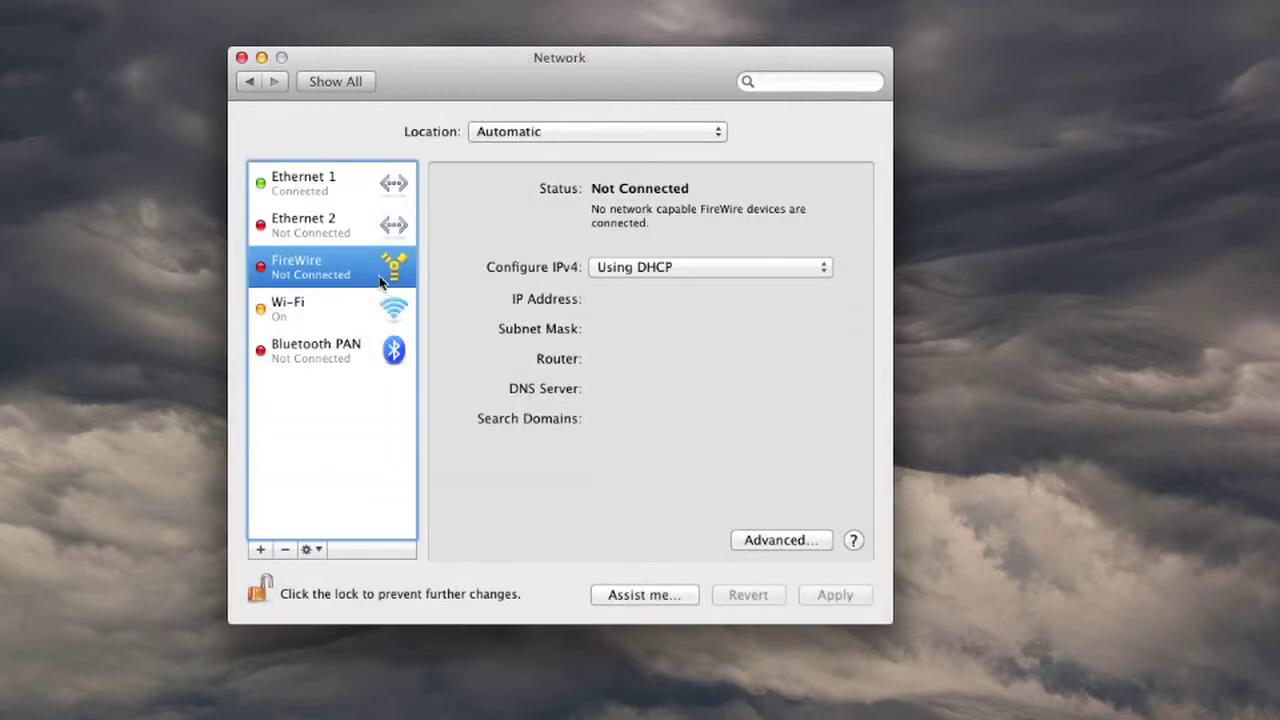
click(687, 269)
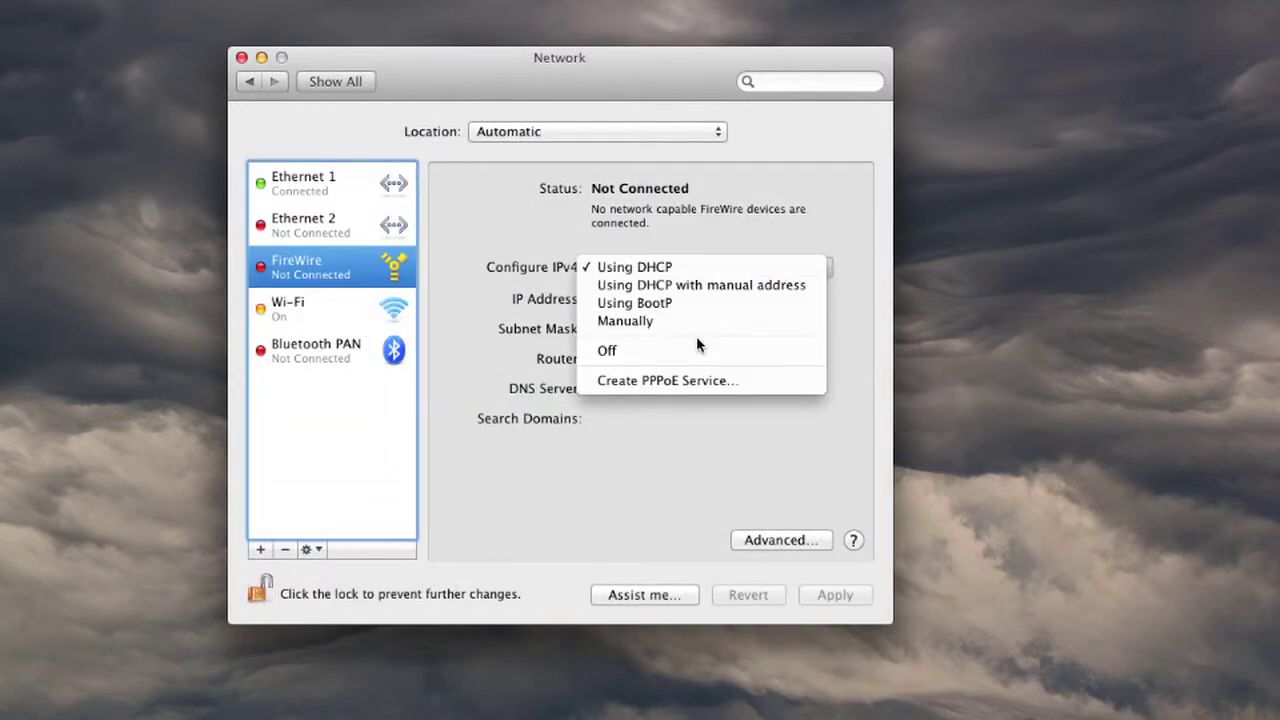
click(696, 356)
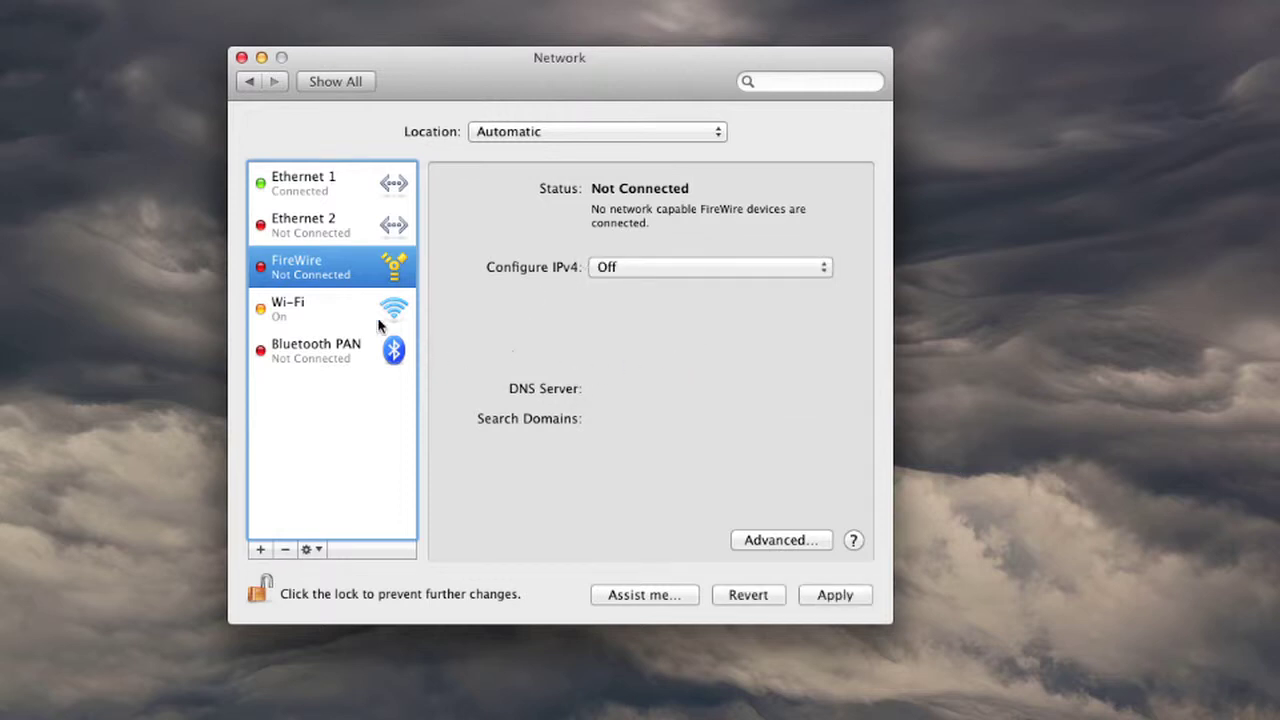
- Turn Wi-Fi off, applying the pending network changes, and return to the overview of all preferences
click(322, 316)
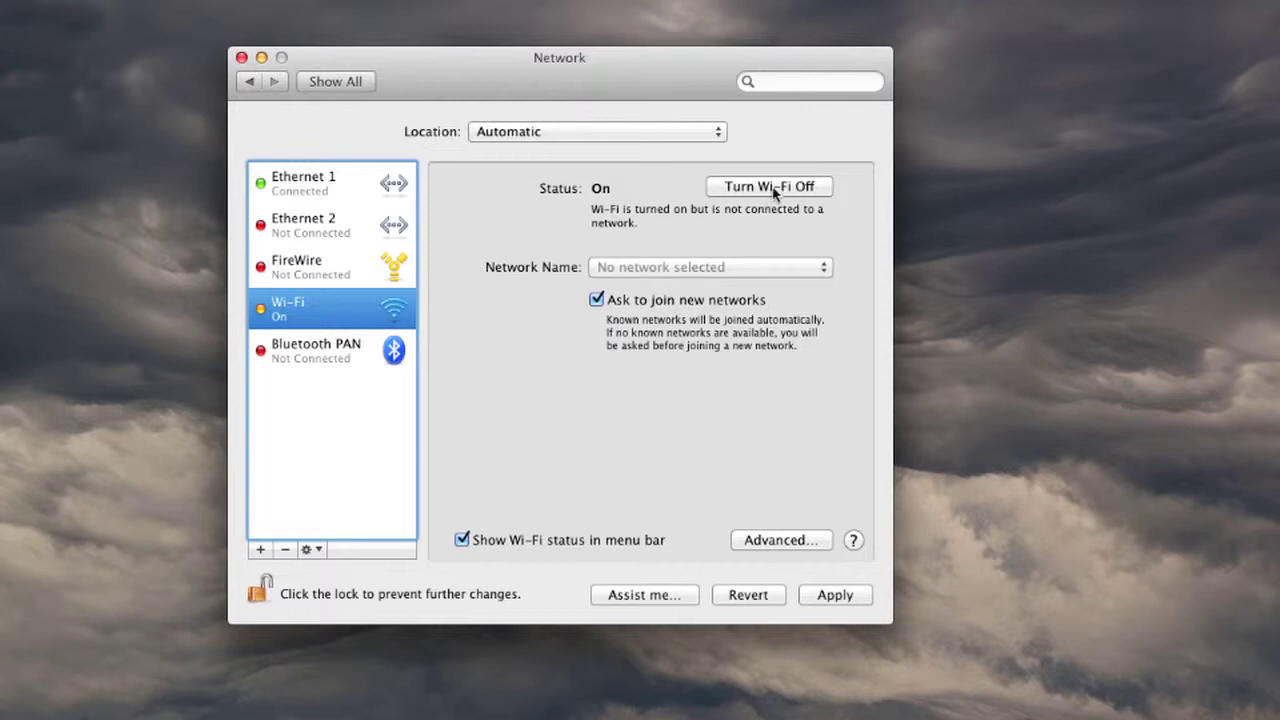
click(739, 190)
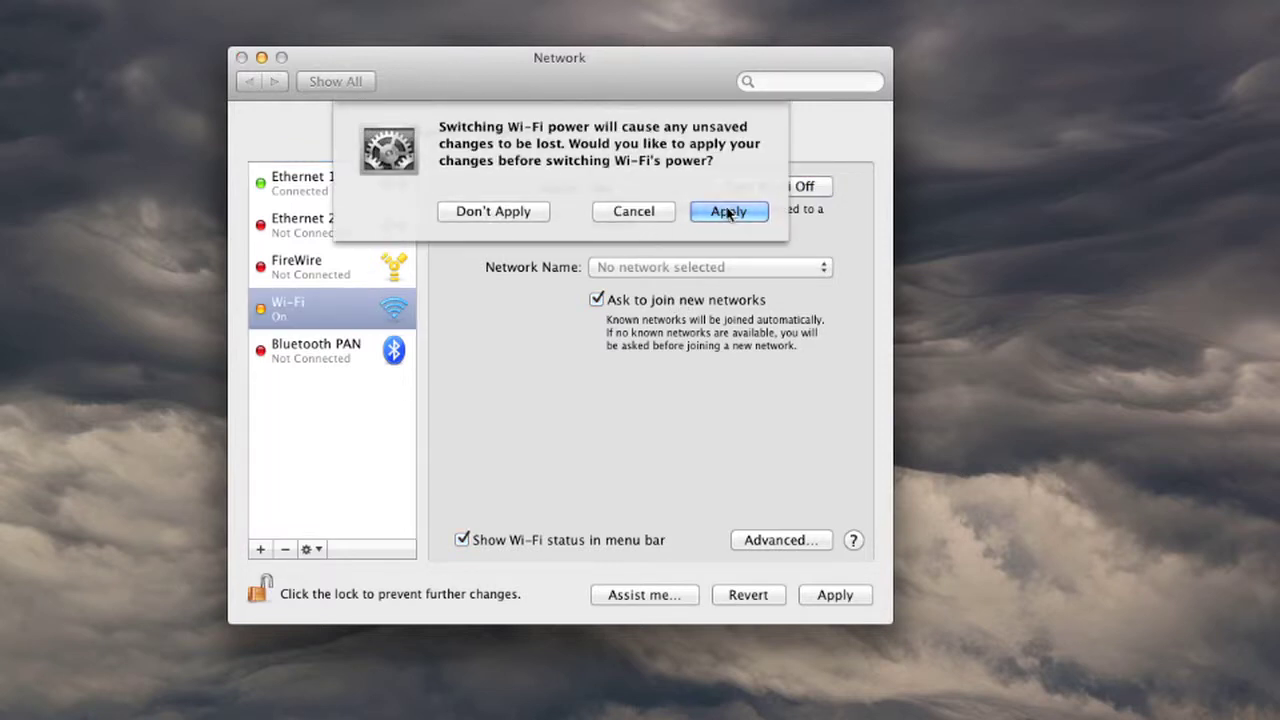
click(729, 209)
key(super+l)
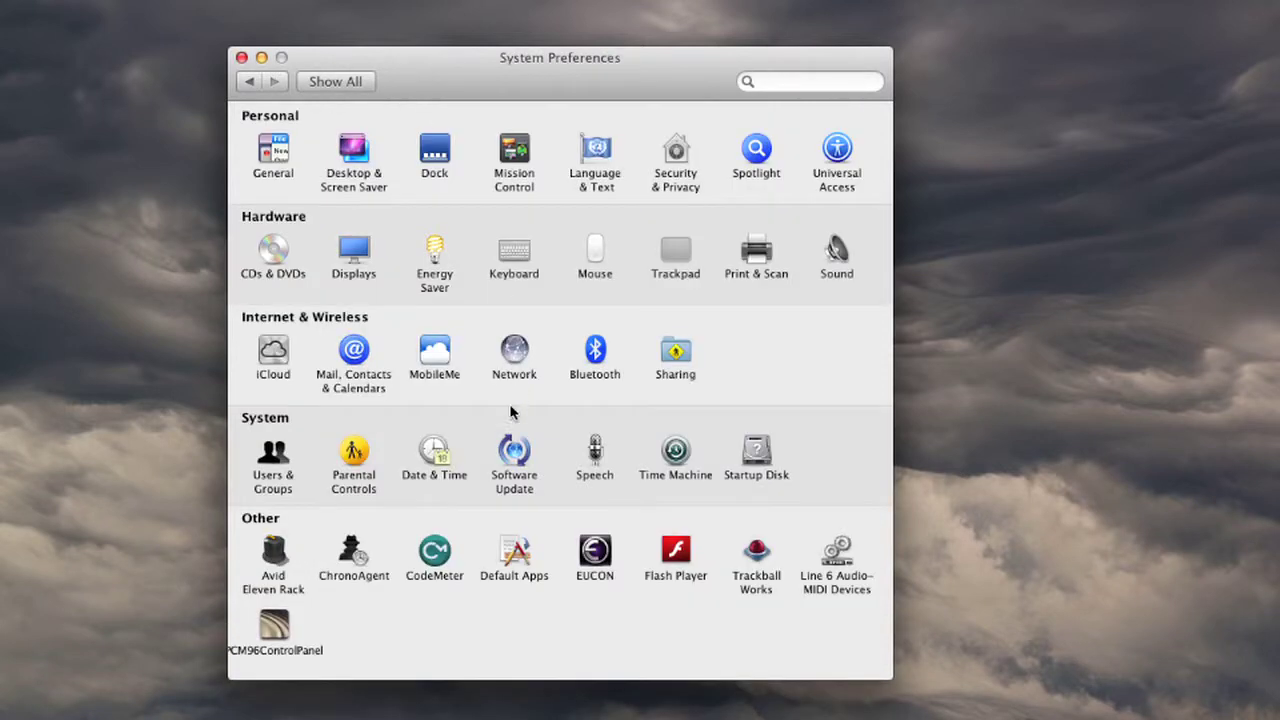
- In the Bluetooth preferences, disable Discoverable and turn Bluetooth off, and quit System Preferences
click(592, 372)
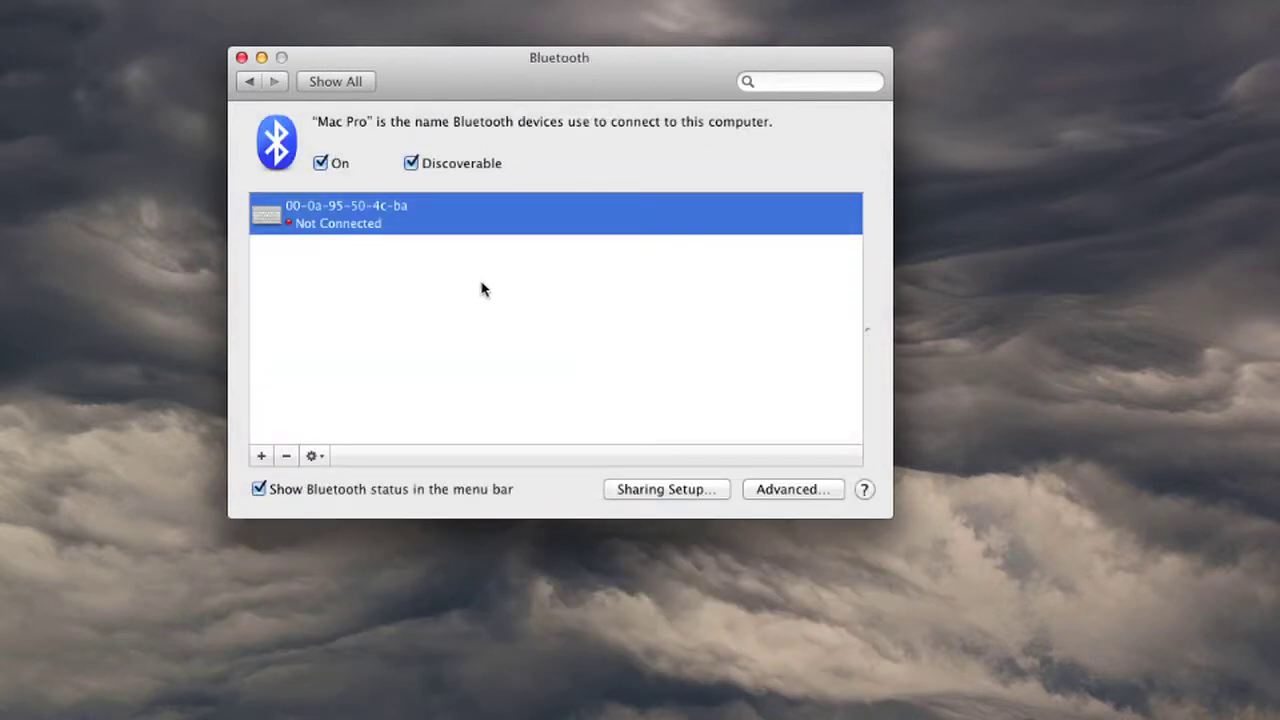
drag(425, 73, 411, 95)
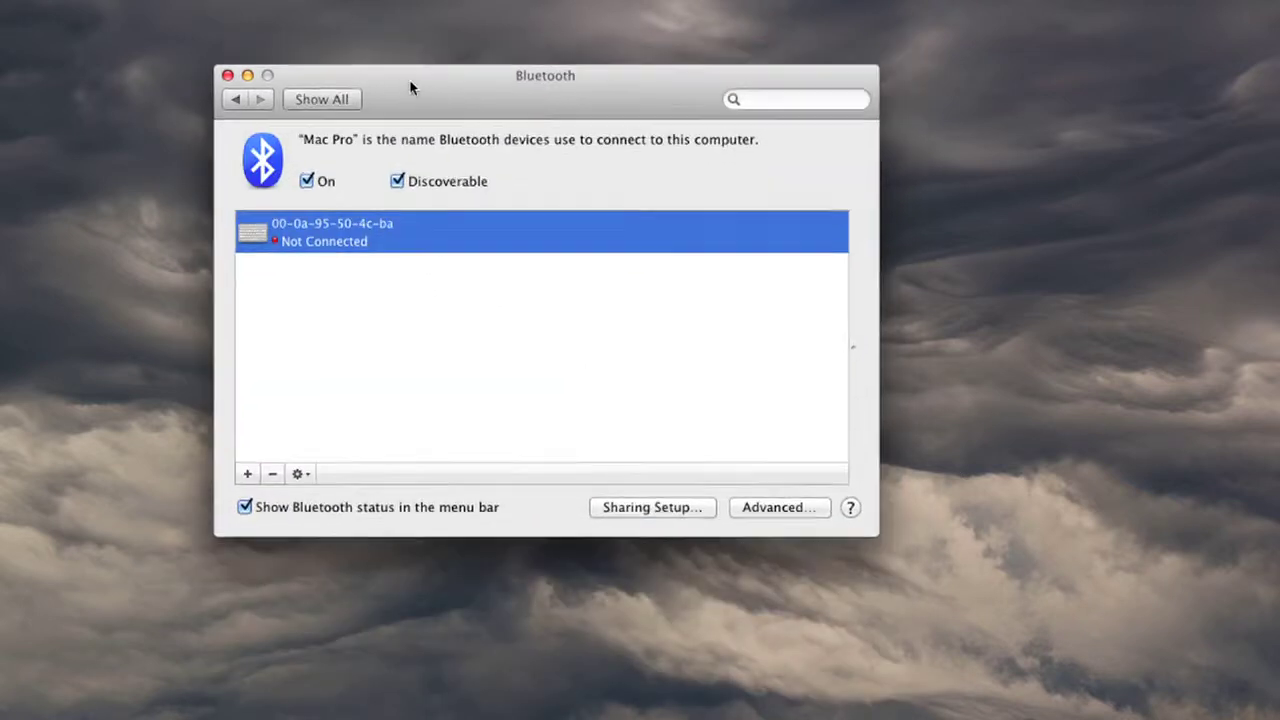
click(397, 186)
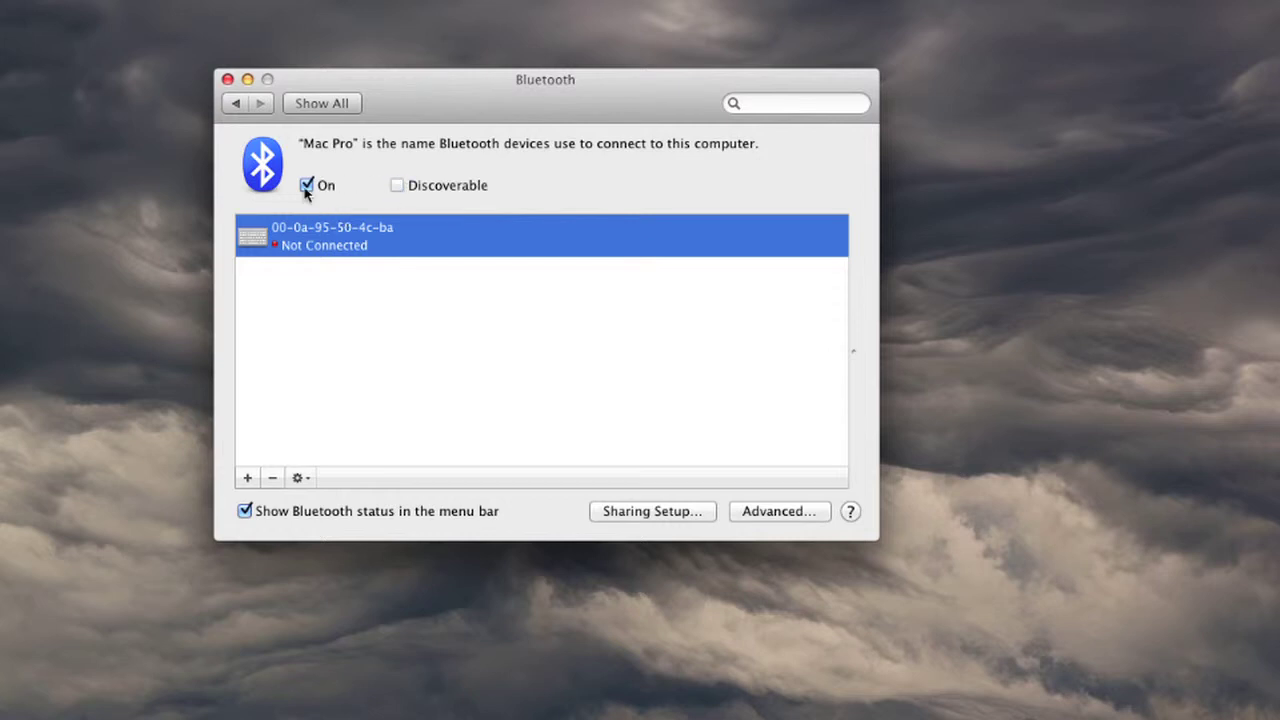
click(306, 185)
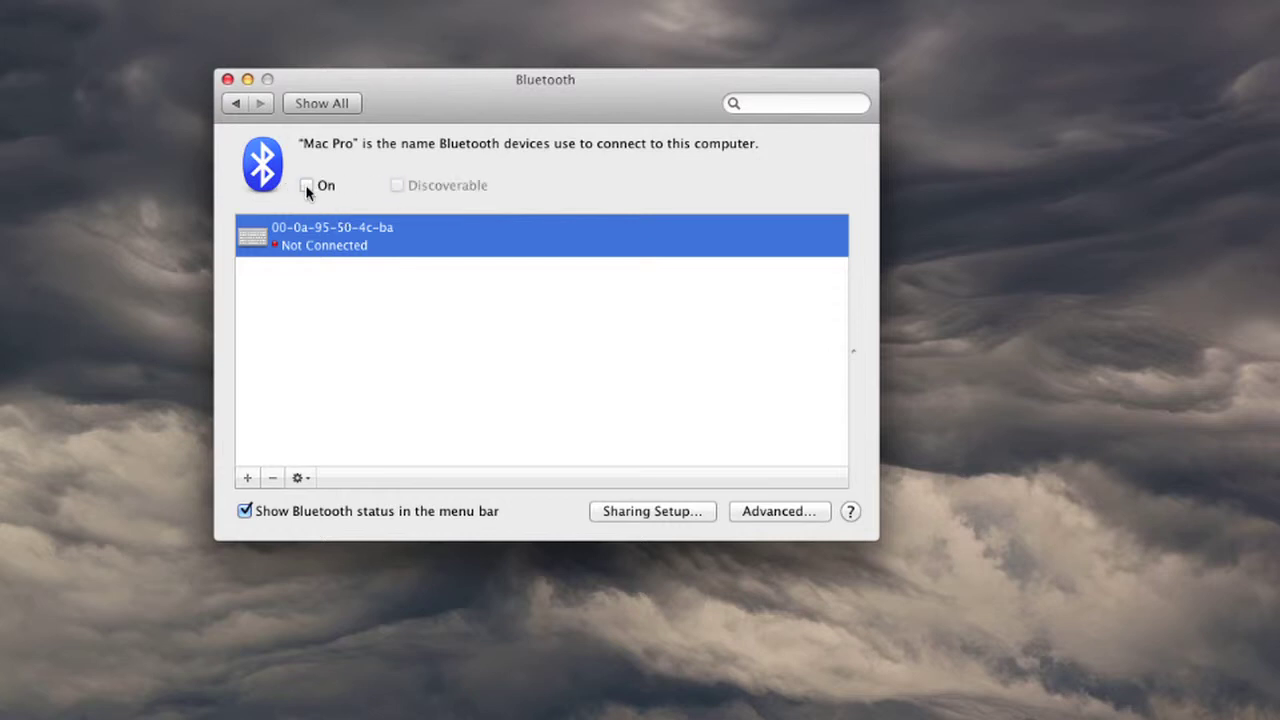
click(335, 106)
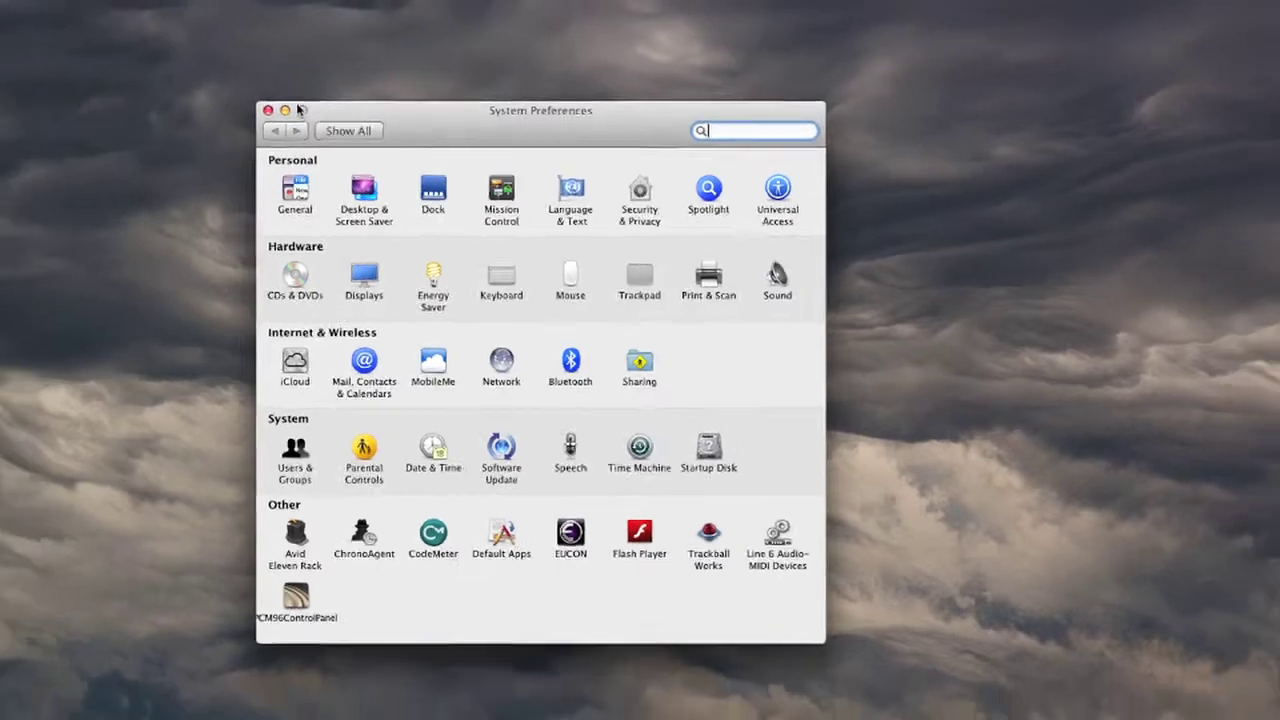
key(super+q)
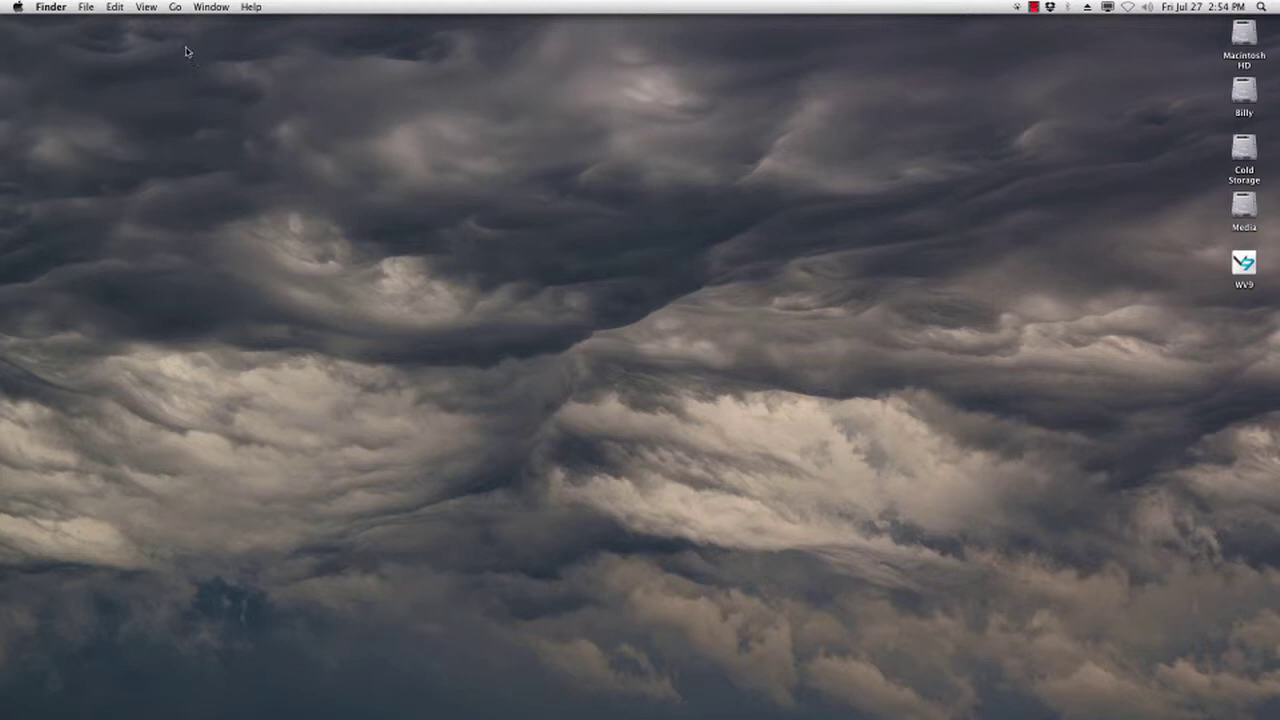
- Open the hidden user Library folder in a Finder window
click(175, 7)
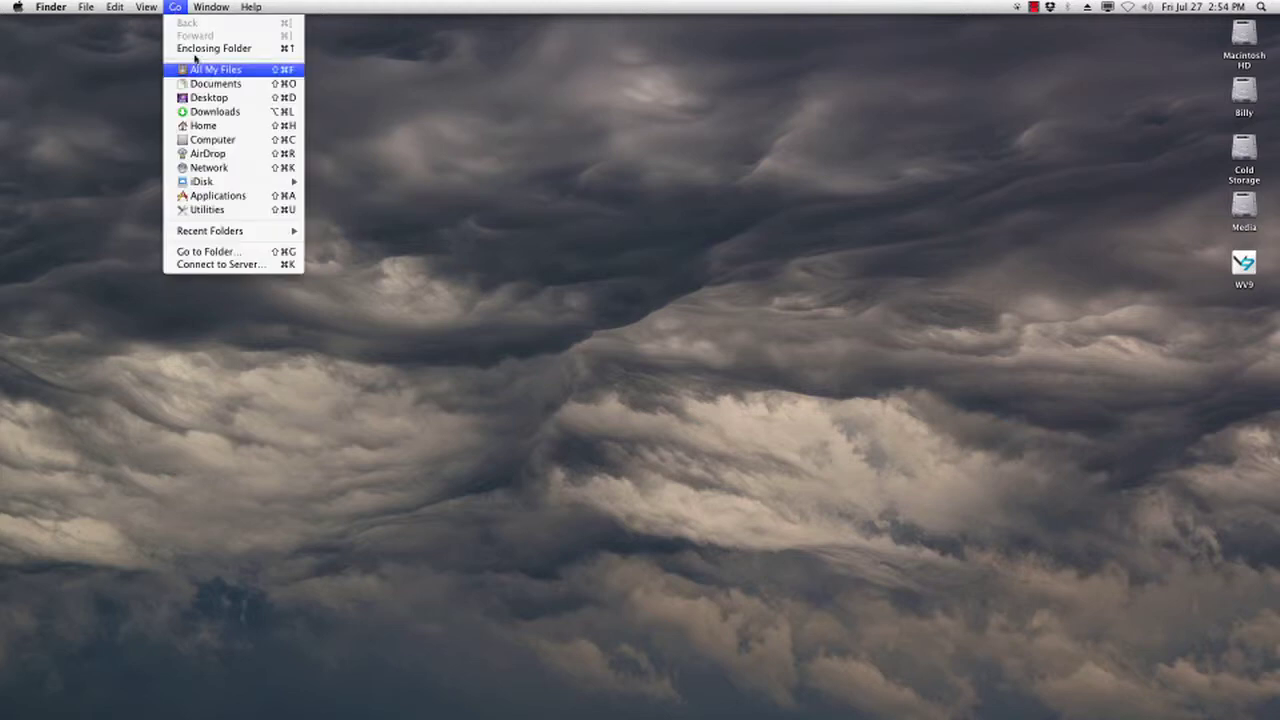
key(alt)
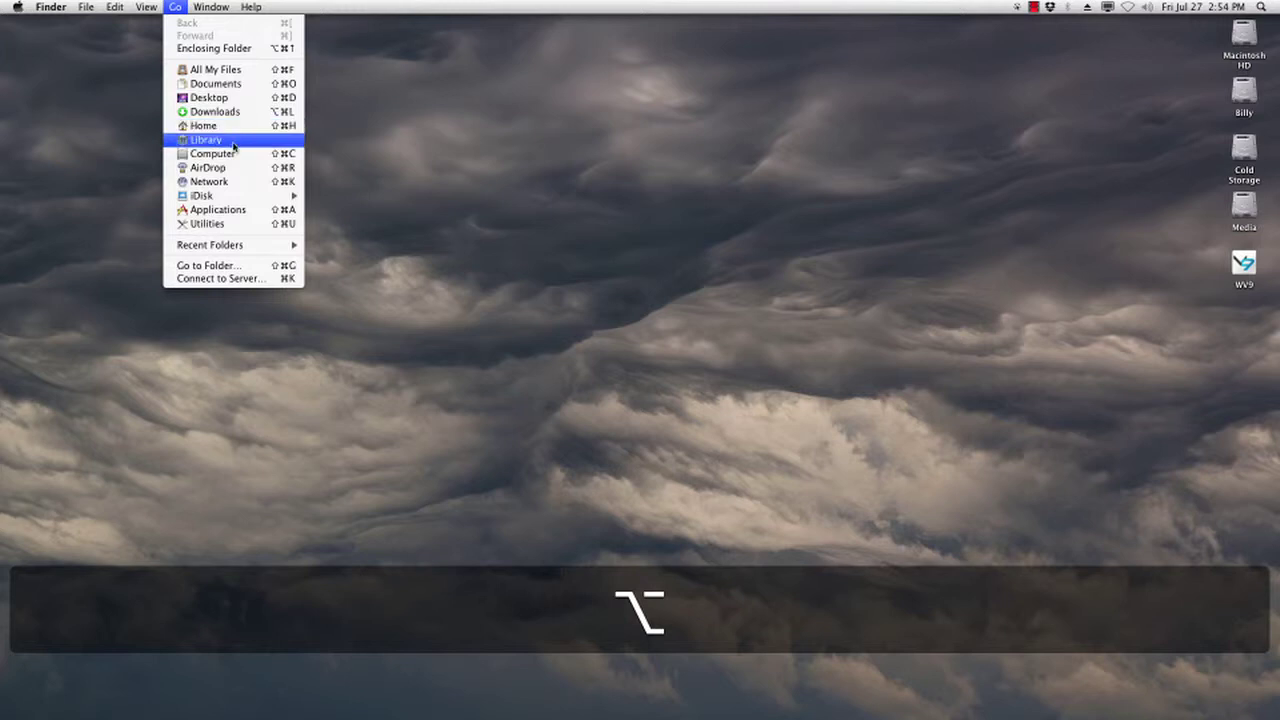
click(236, 139)
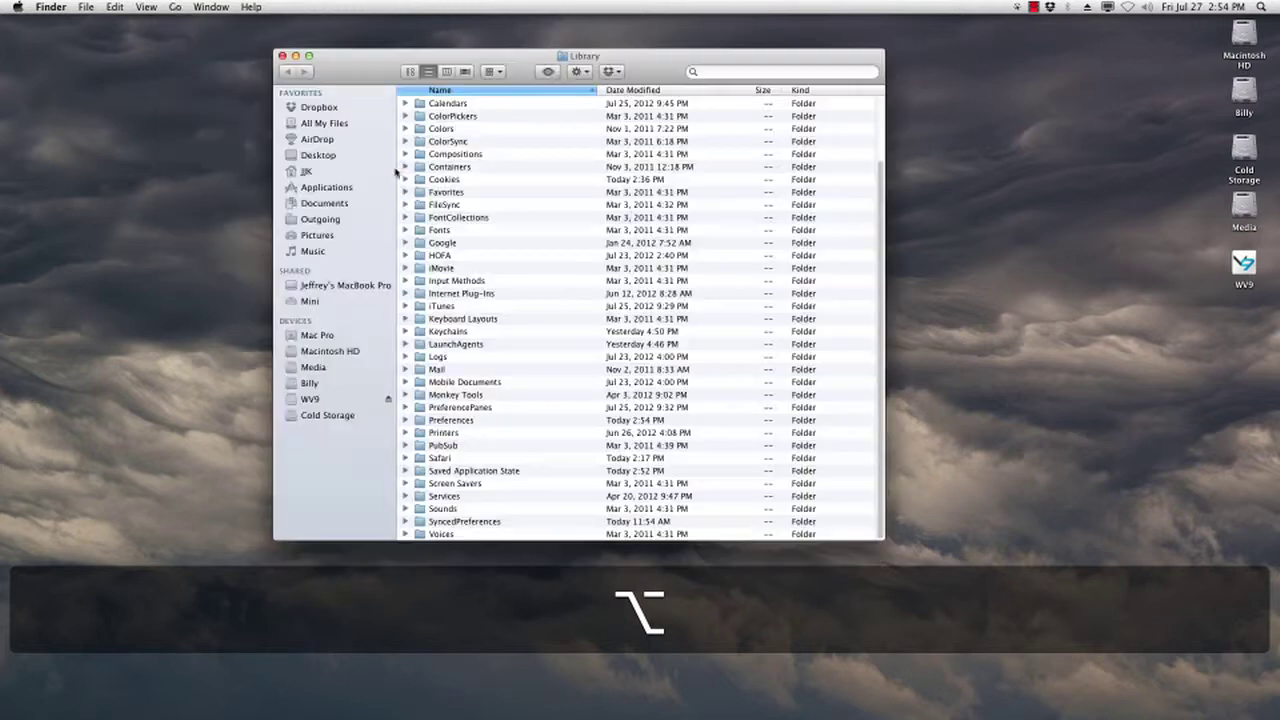
drag(358, 68, 361, 68)
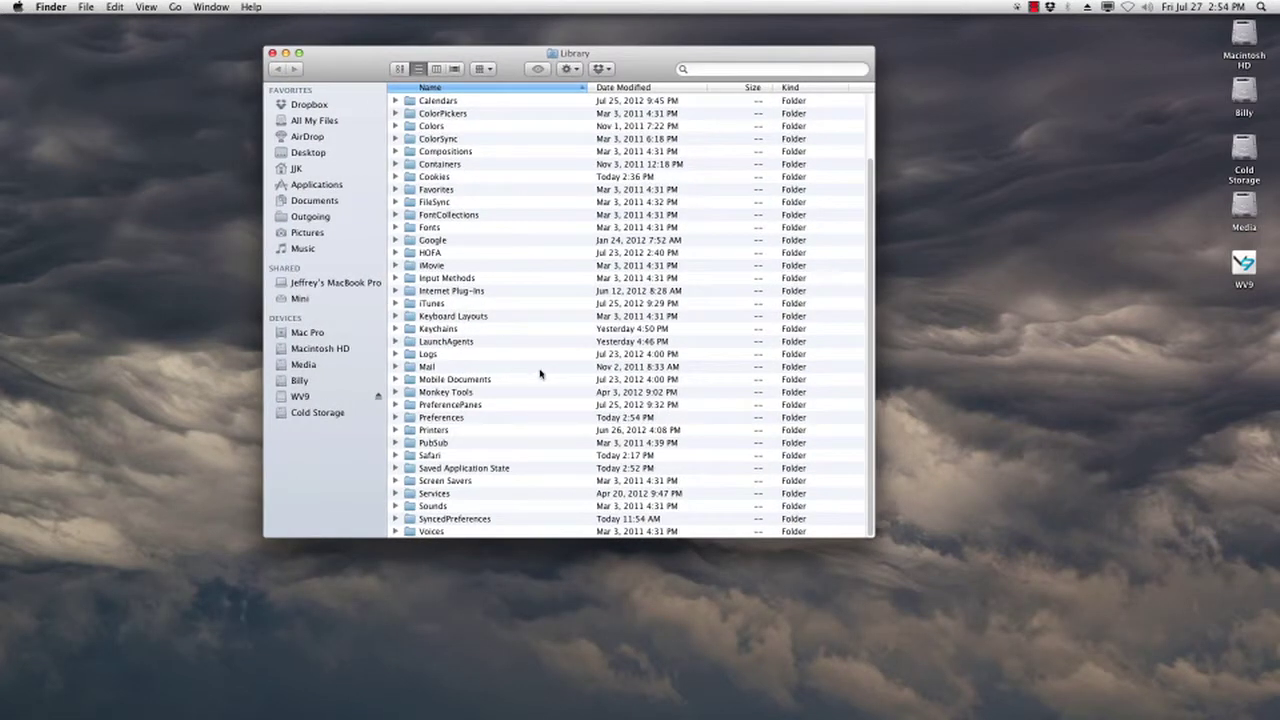
- Add the Library's Preferences folder to the Finder sidebar favorites below Music and open it from there
click(437, 421)
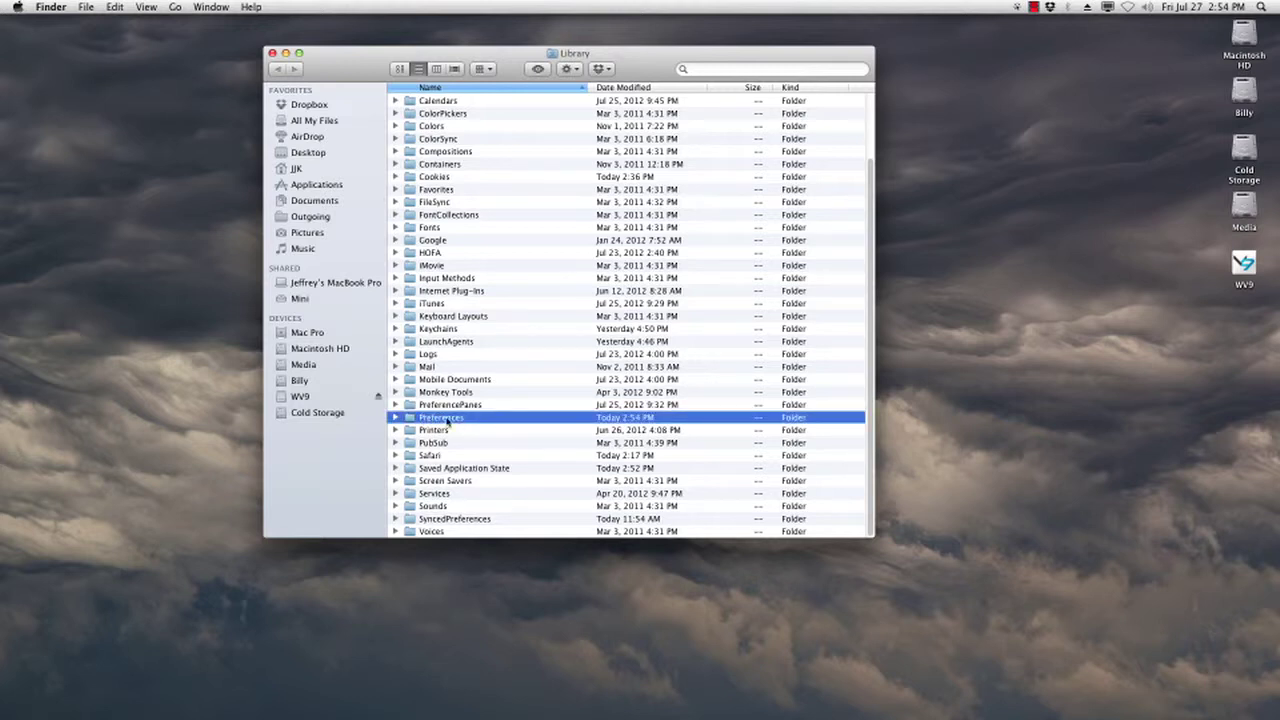
drag(413, 420, 316, 263)
click(305, 268)
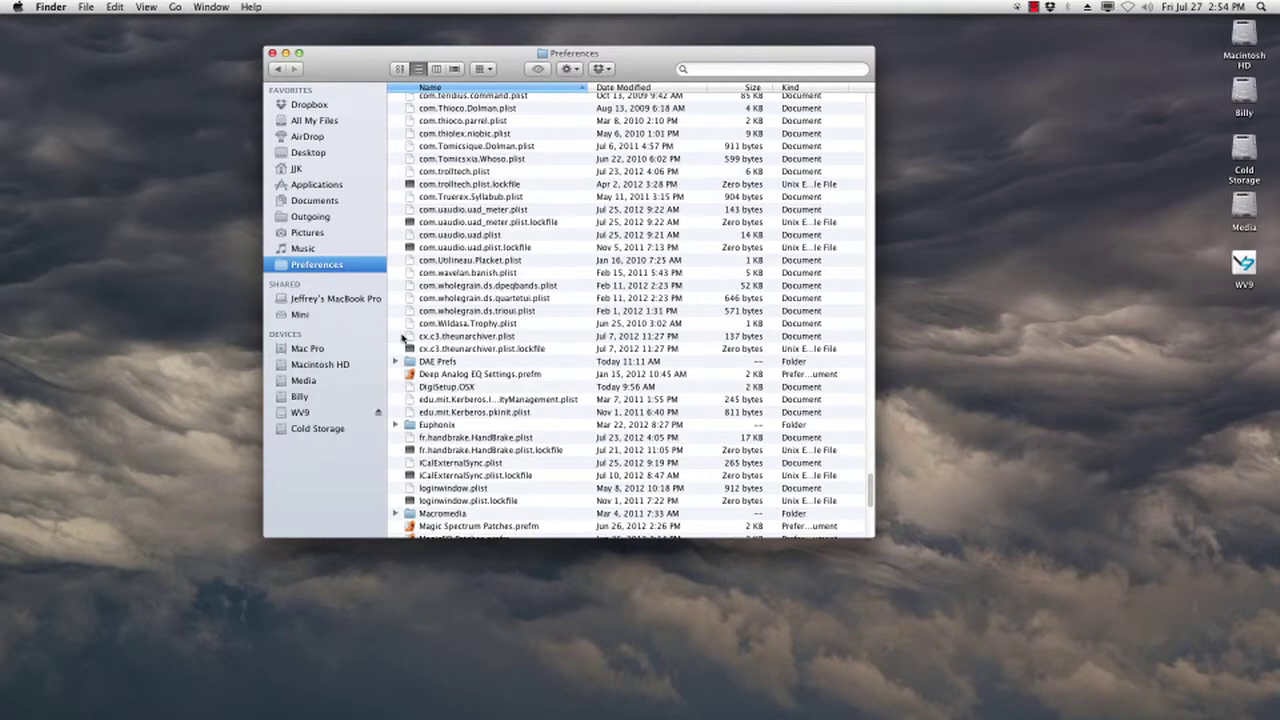
- Switch to Lion Tweaks and enable showing the user Library folder
mouse_move(200, 712)
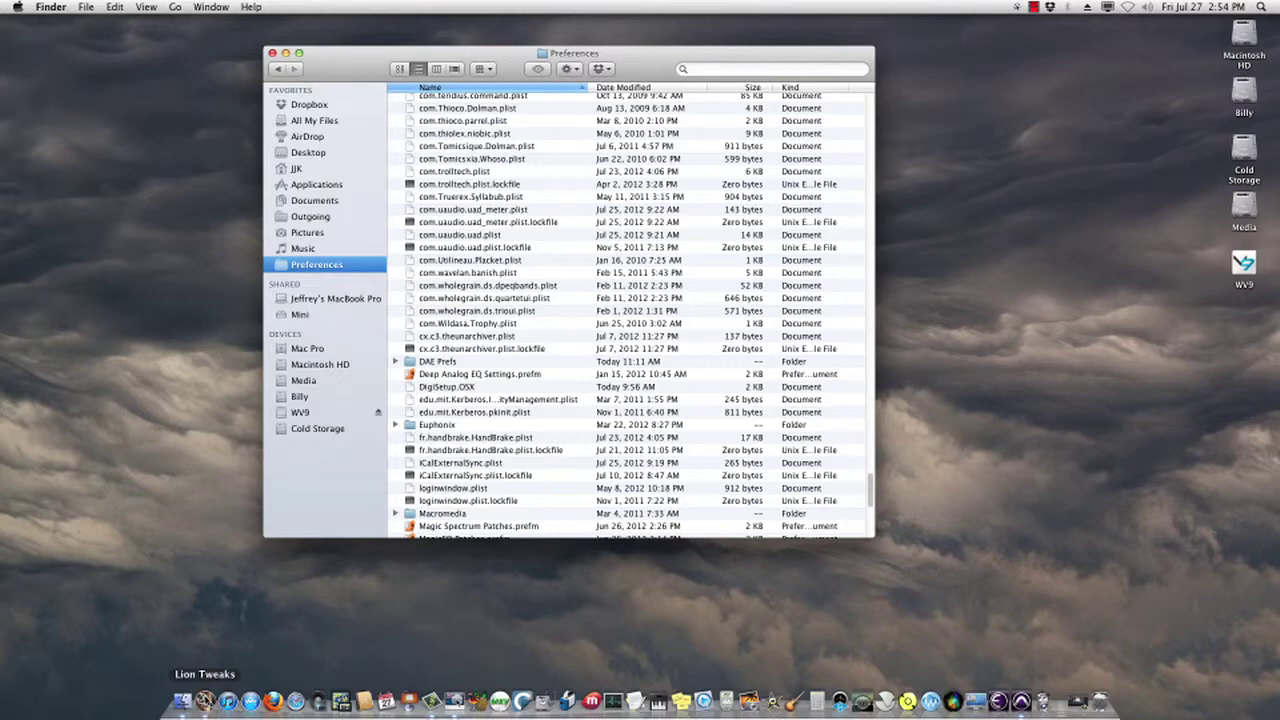
click(204, 700)
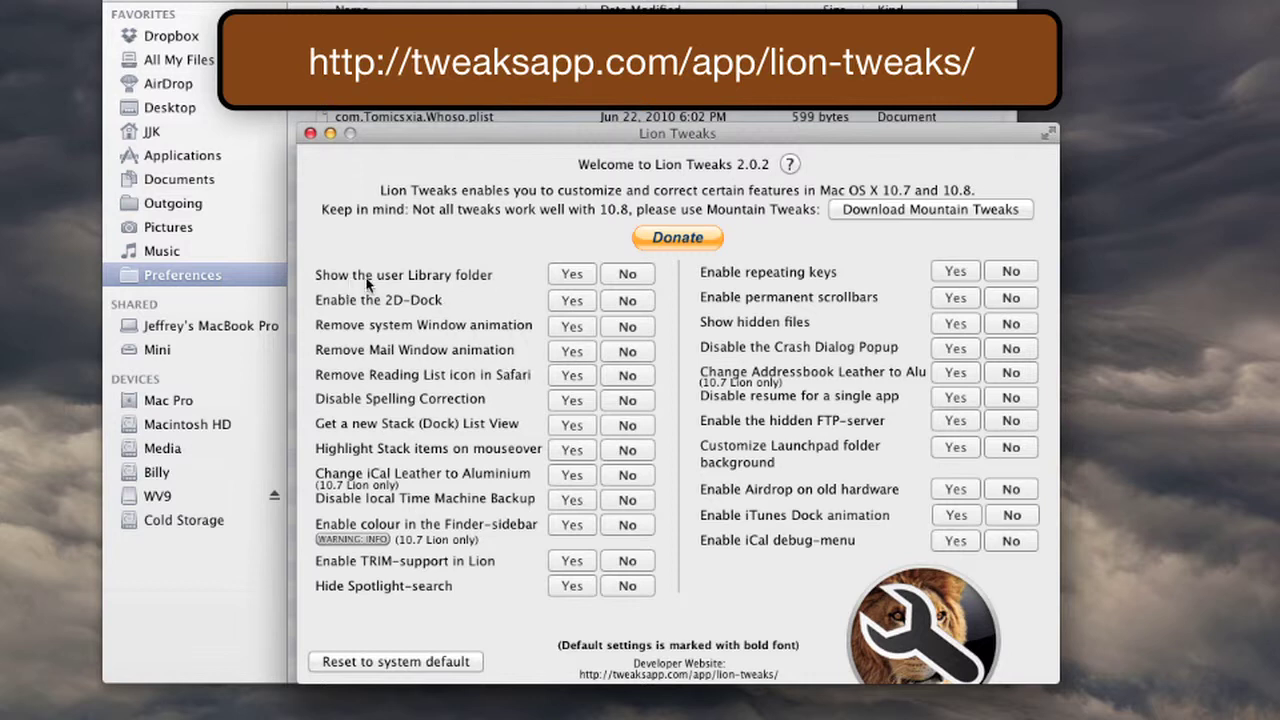
click(568, 278)
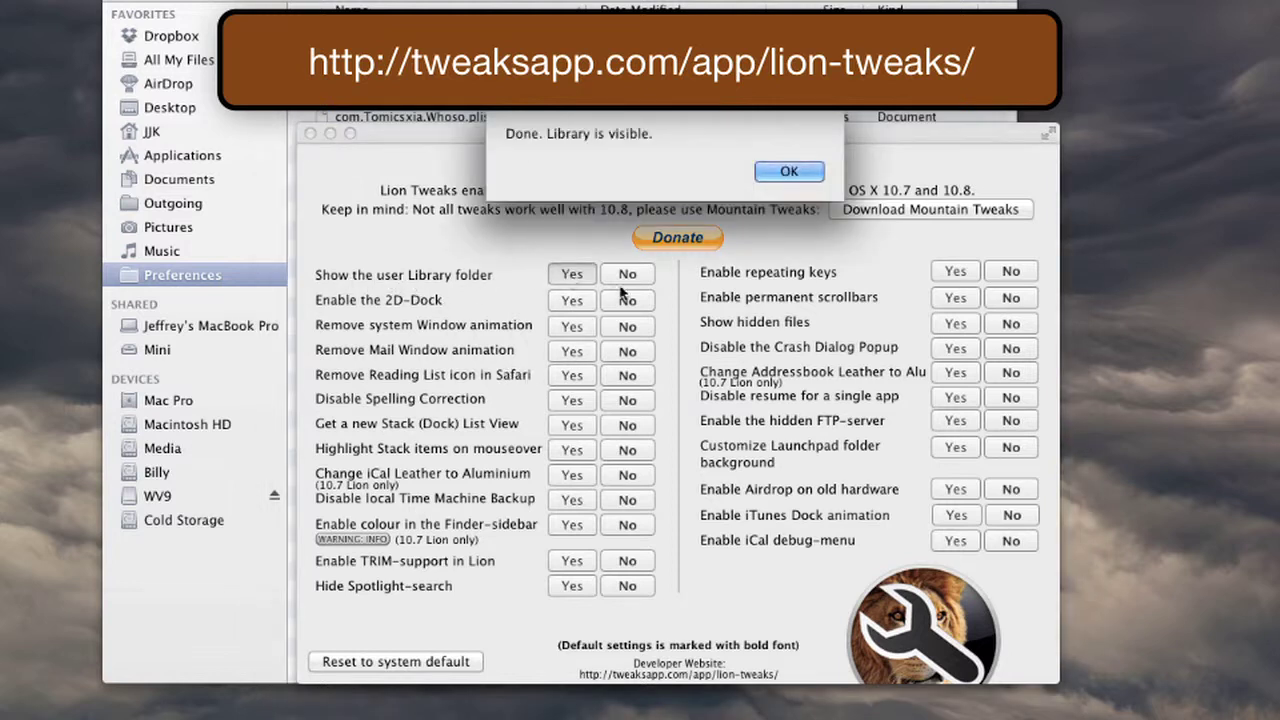
click(789, 171)
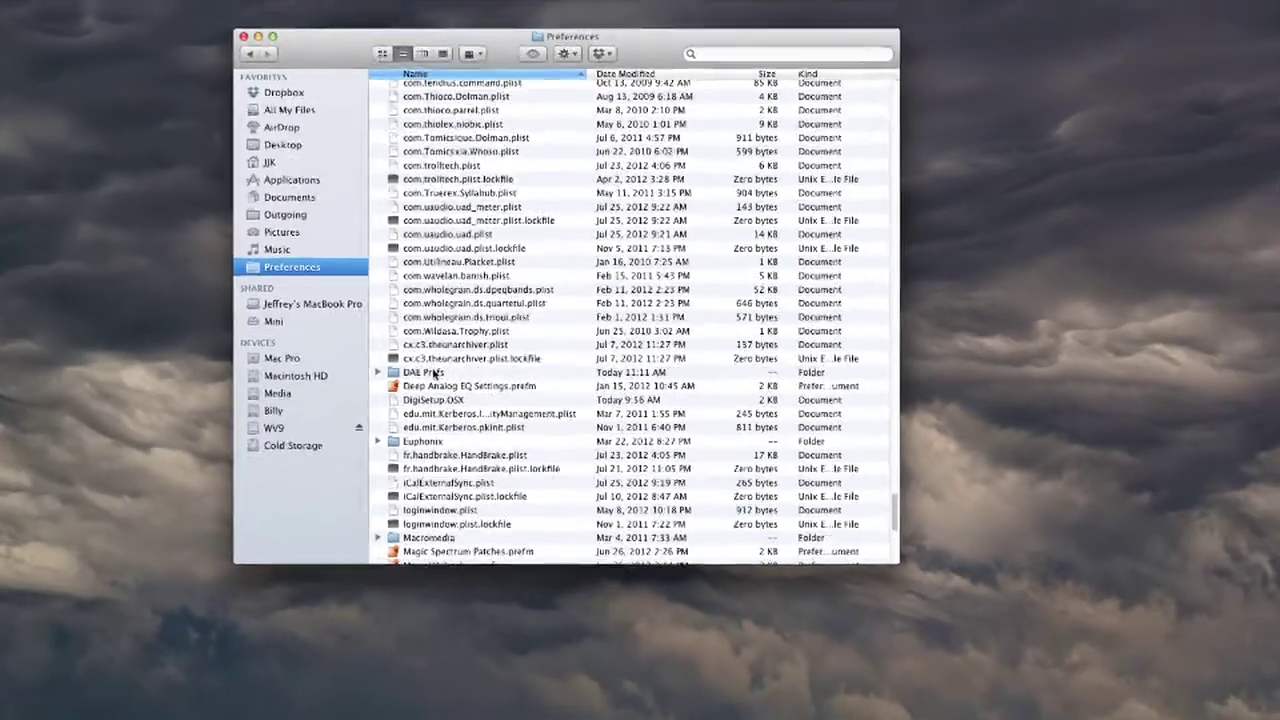
- Select both the DAE Prefs folder and the DigiSetup.OSX file in the Preferences folder
click(449, 413)
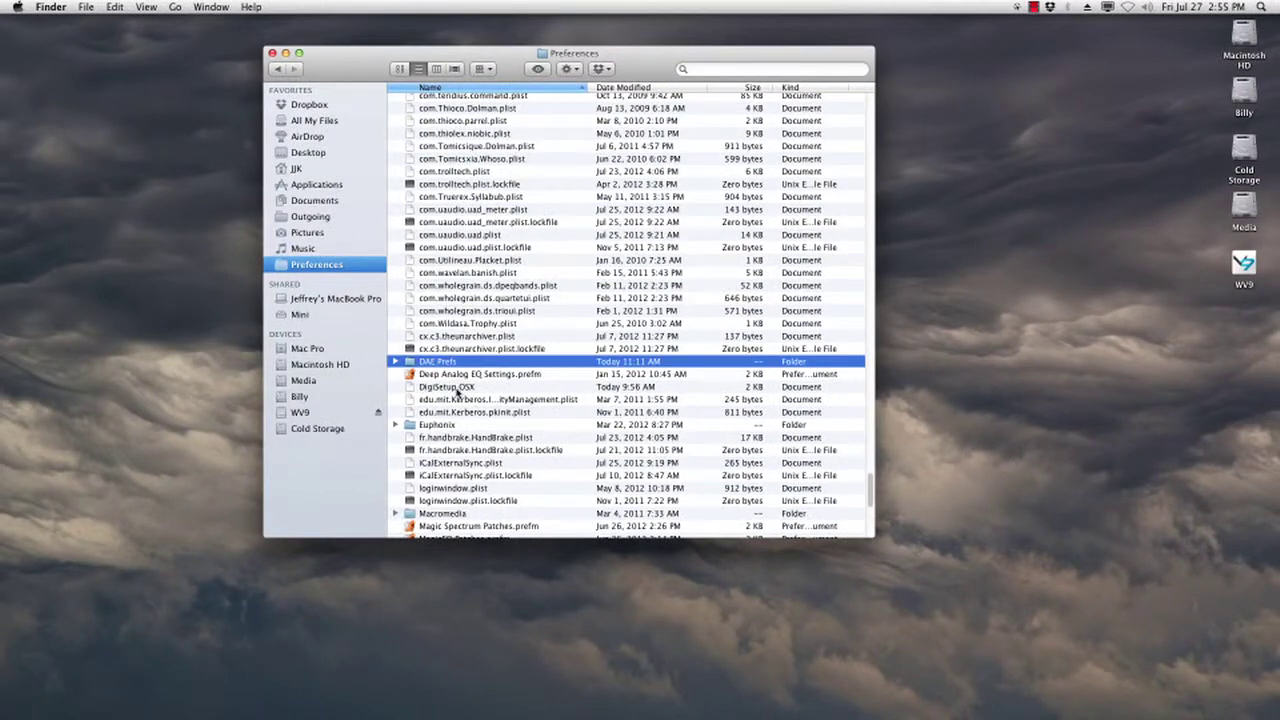
super+click(455, 389)
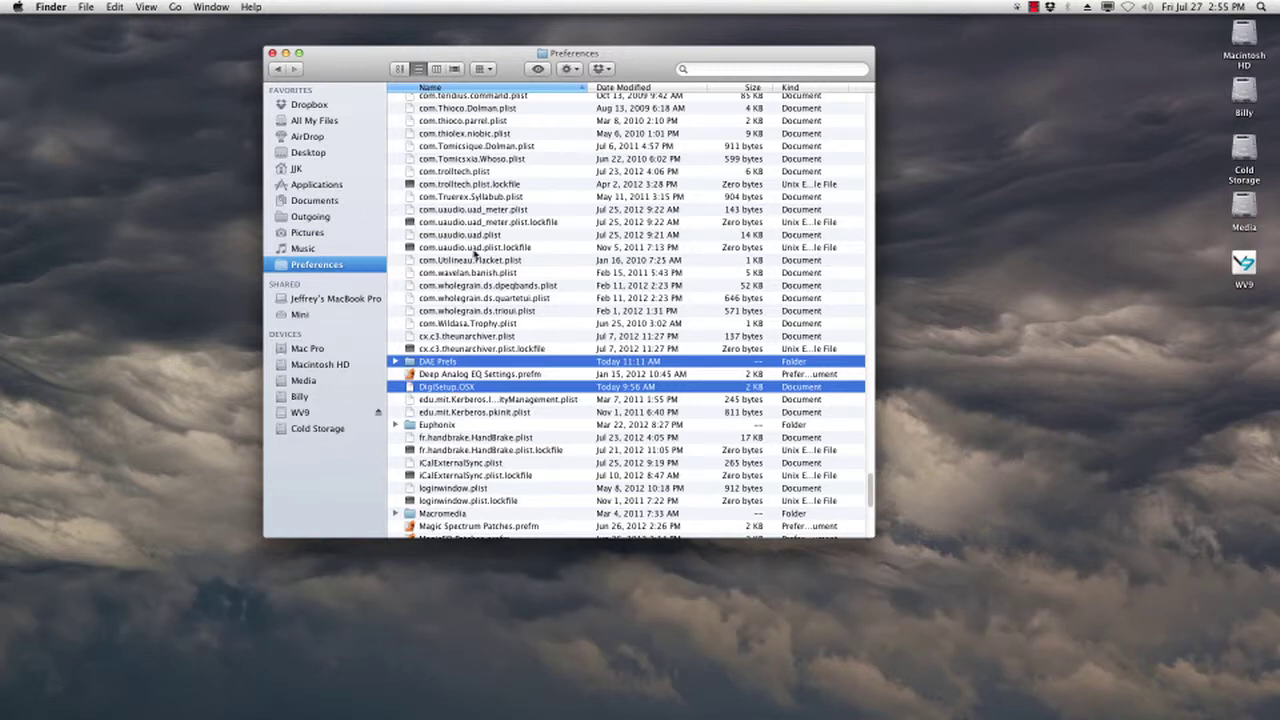
- Switch to ProTools Pref and Database Helper and mark DigiSetup.OSX, DAE Prefs folder, Pro Tools Preferences and com.digidesign.protools.plist for processing
mouse_move(635, 712)
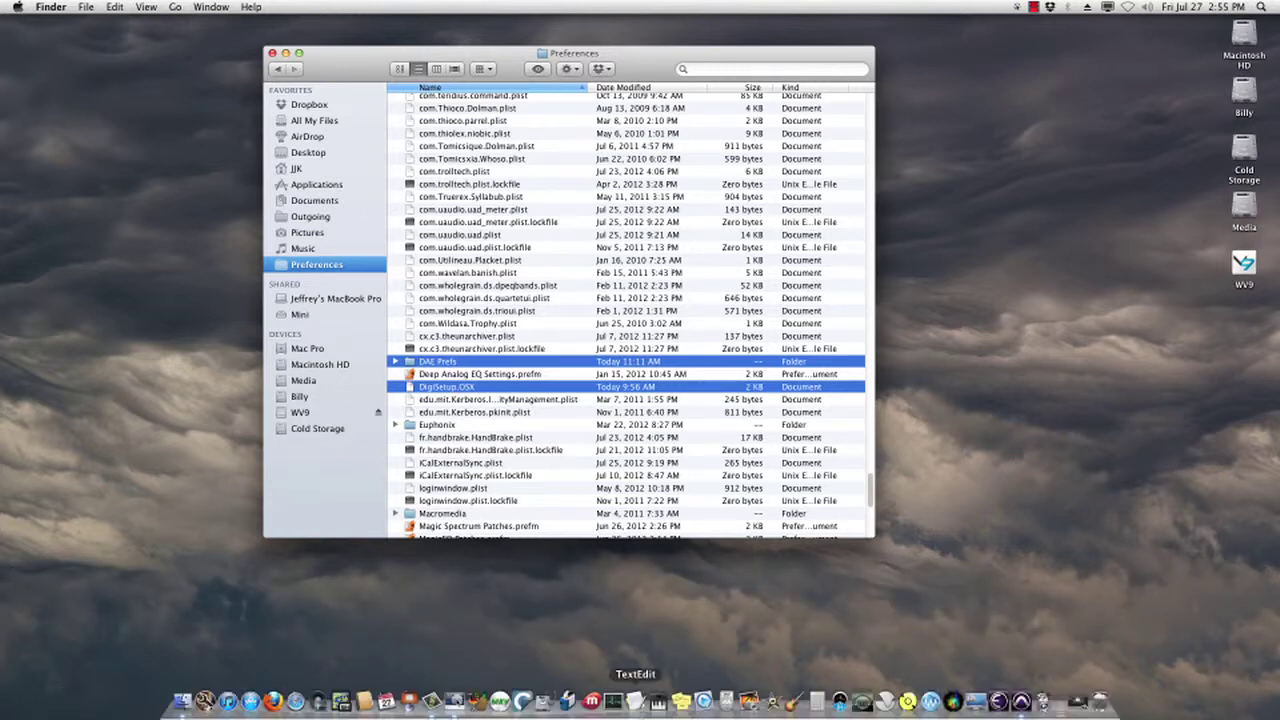
click(1043, 700)
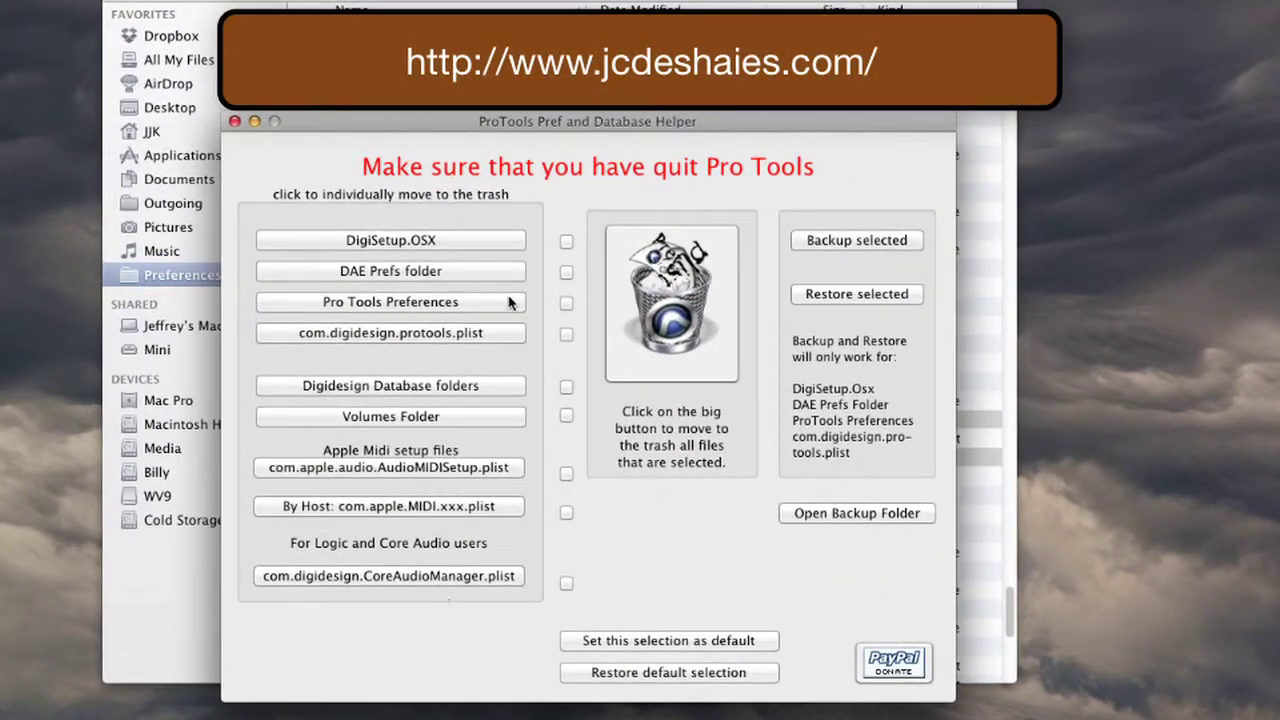
click(566, 241)
click(566, 272)
click(566, 302)
click(566, 335)
drag(468, 138, 460, 147)
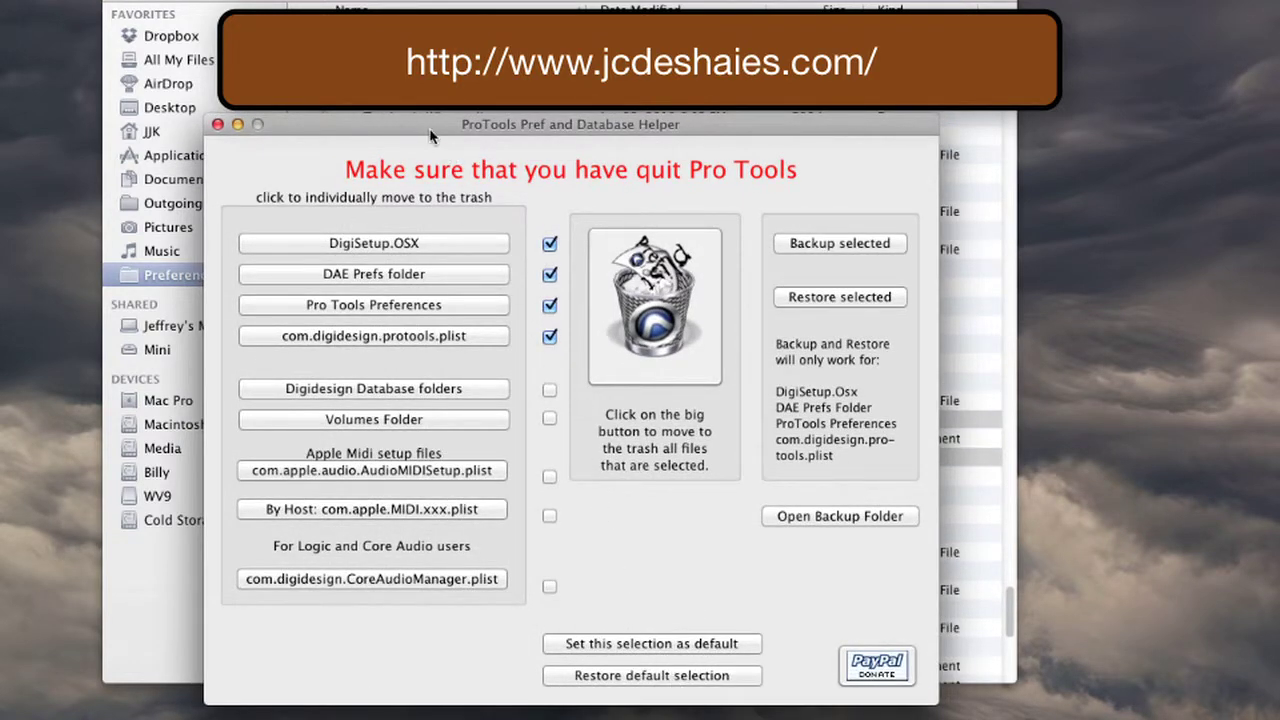
drag(432, 136, 423, 145)
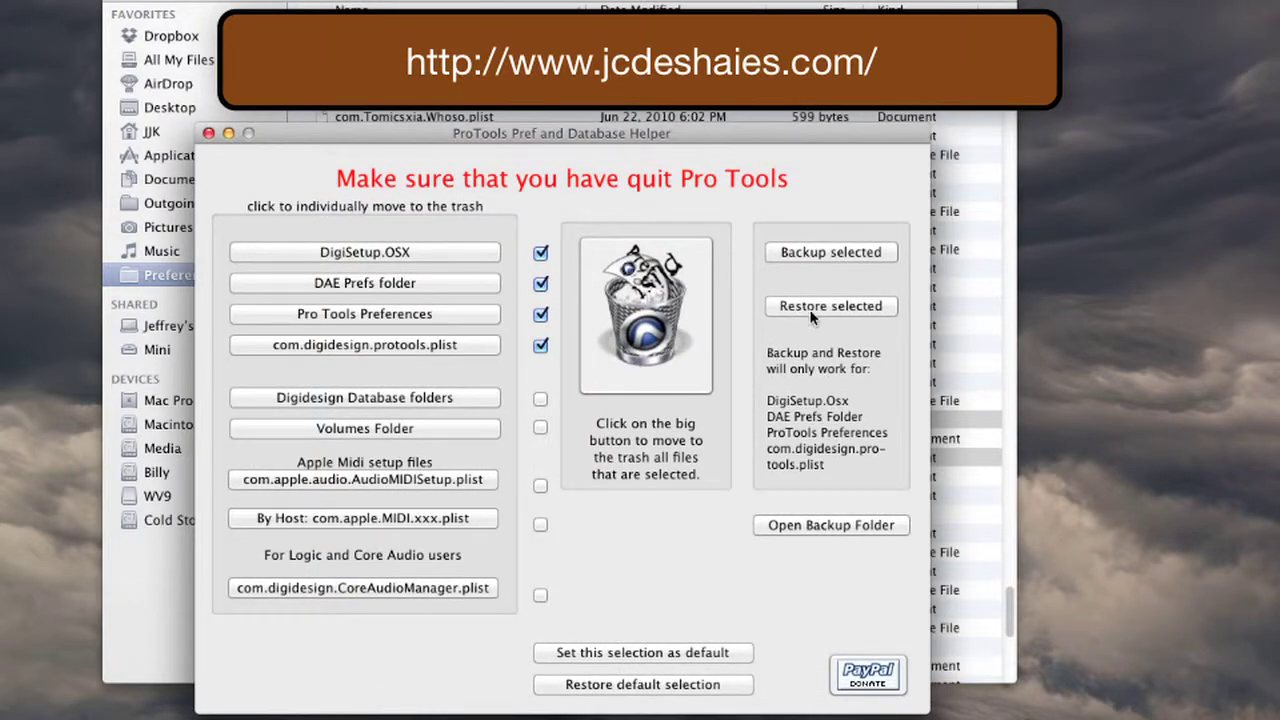